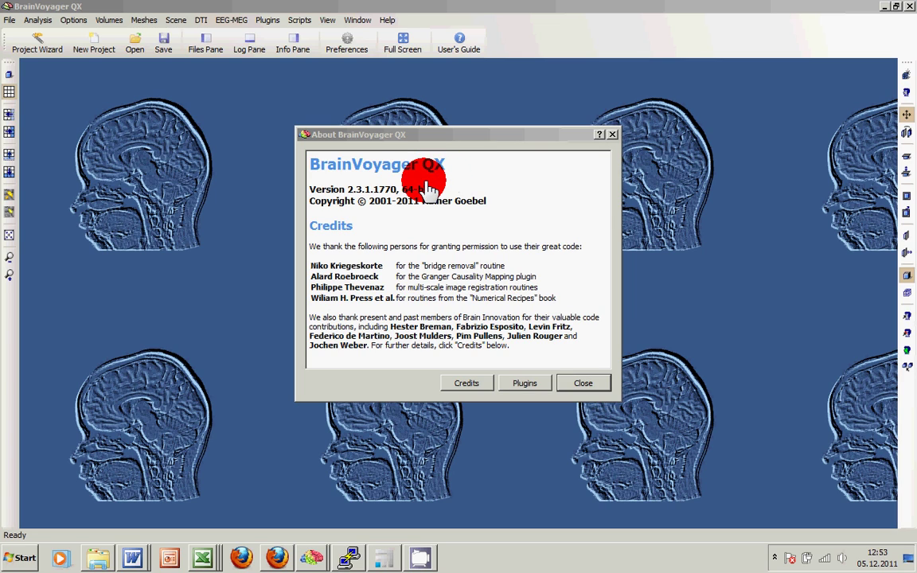
- Close the BrainVoyager QX 2.3.1.1770 About dialog
click(589, 388)
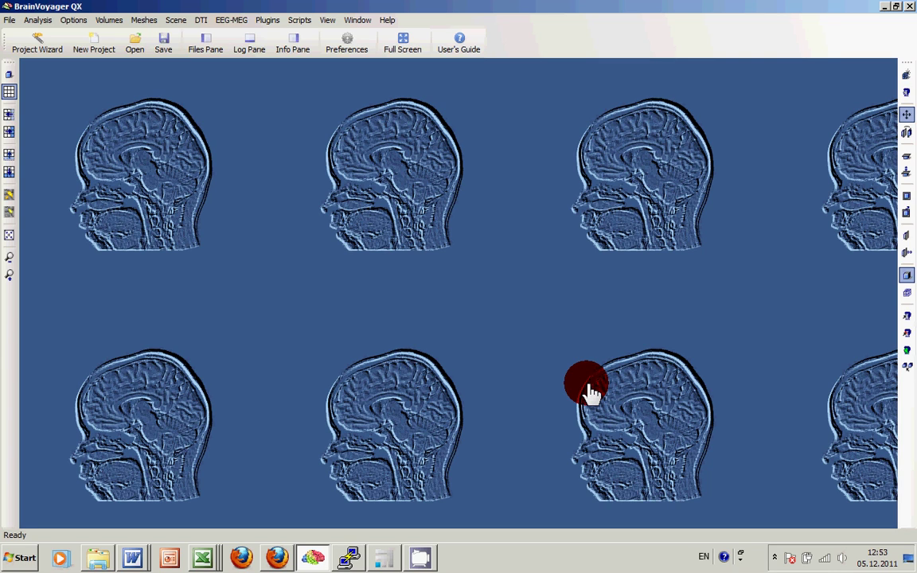
- Start a new VMR project from DICOM data in the Create Project Wizard
click(40, 54)
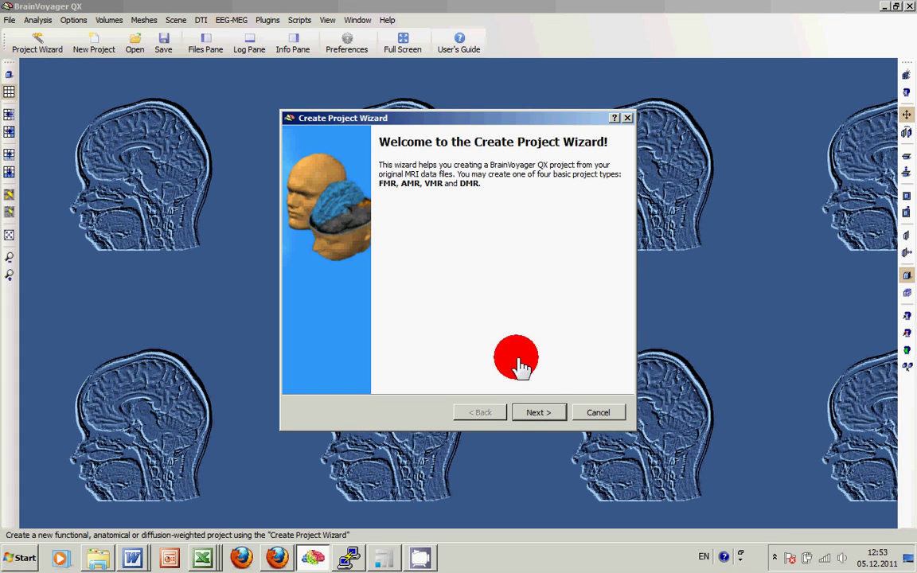
click(549, 412)
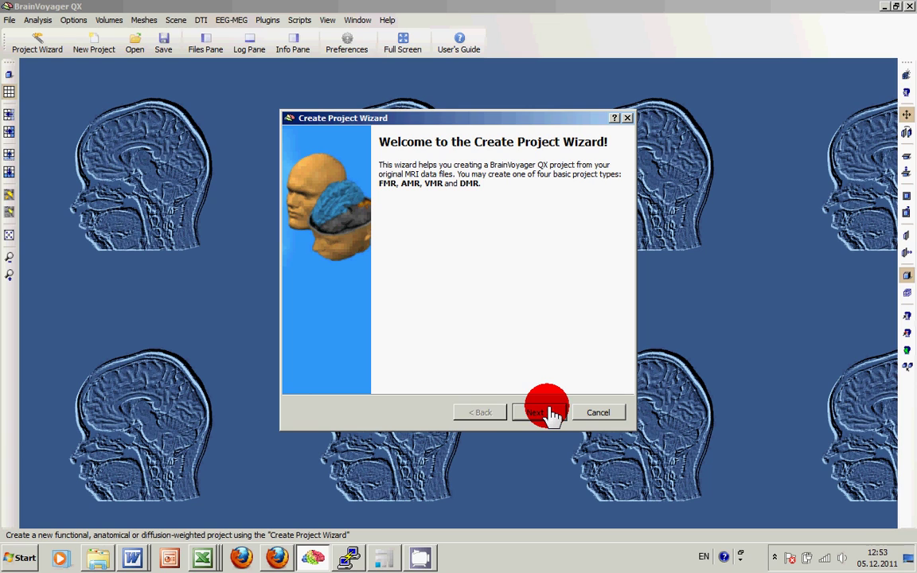
click(549, 412)
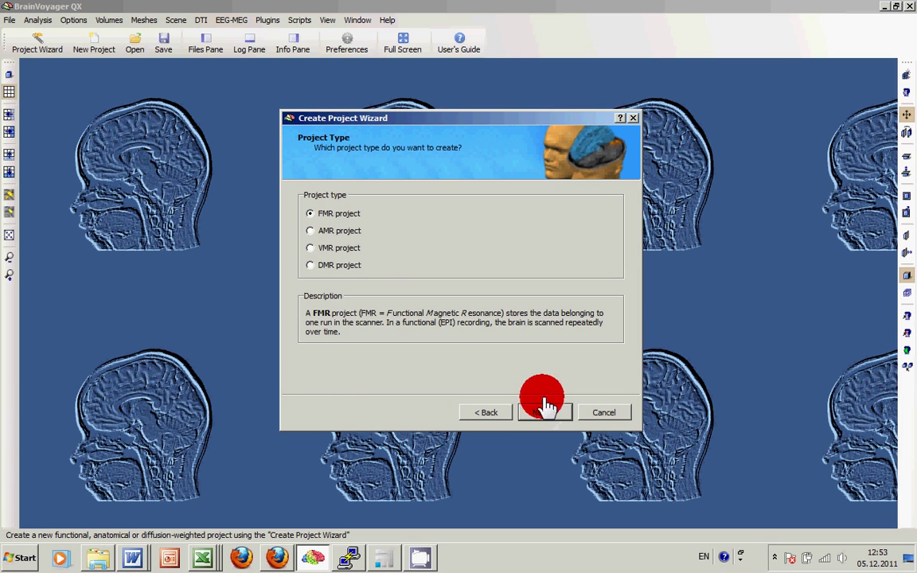
click(342, 248)
click(543, 412)
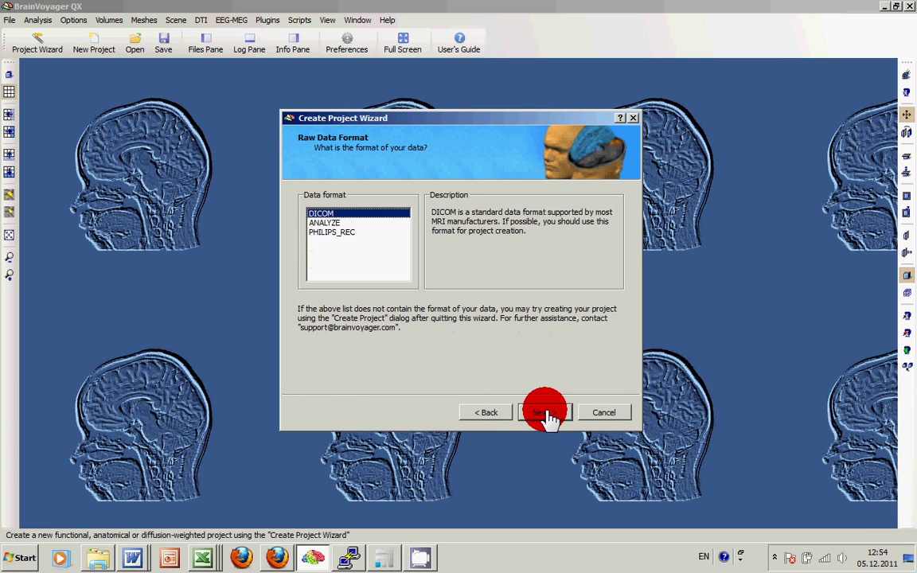
click(553, 420)
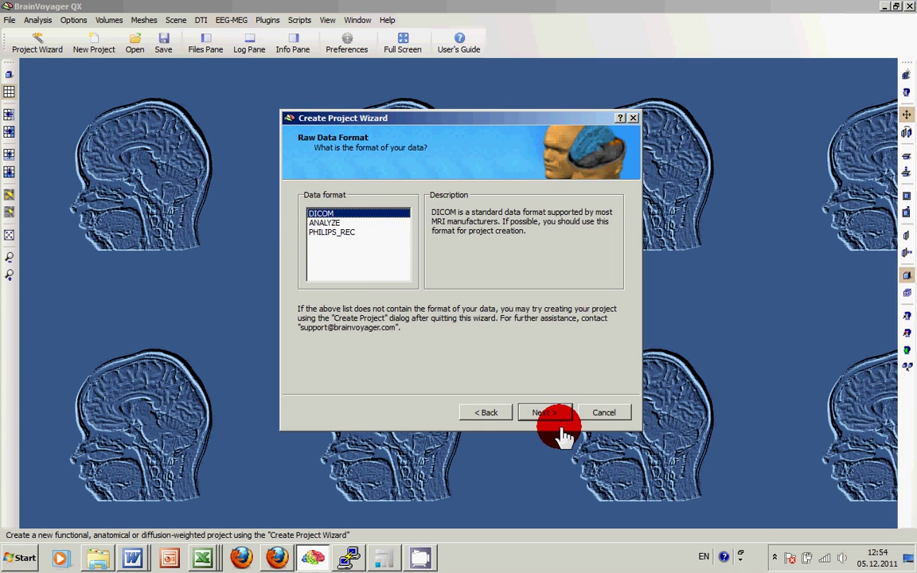
- Pick the 192-file VMR series from ObjectsDicomGSG, name the project CG, and reach the Summary
click(604, 219)
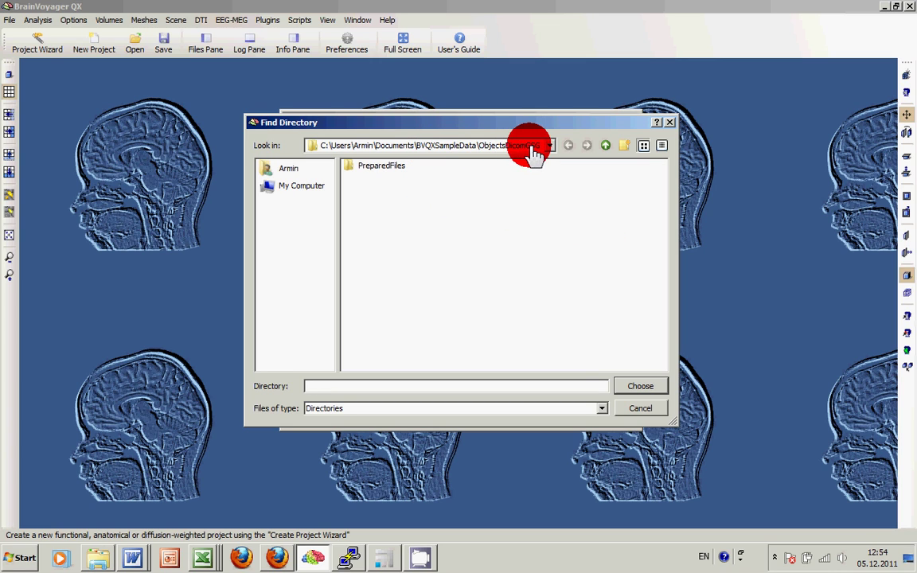
click(639, 388)
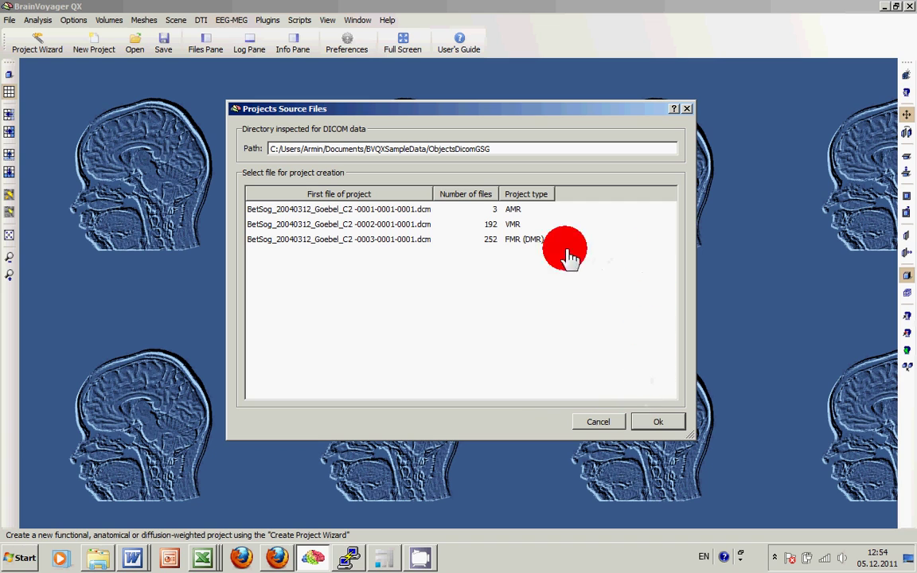
click(402, 224)
click(654, 423)
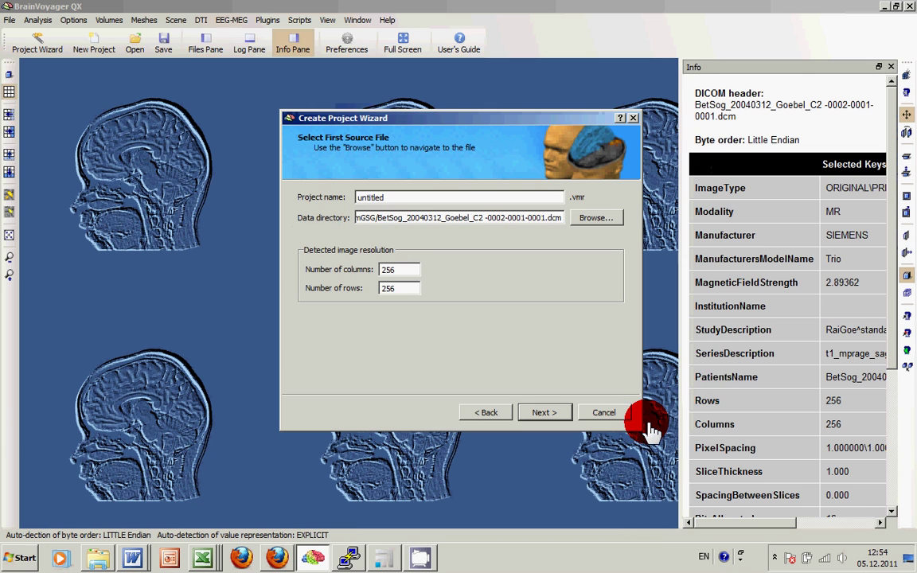
drag(407, 209, 294, 201)
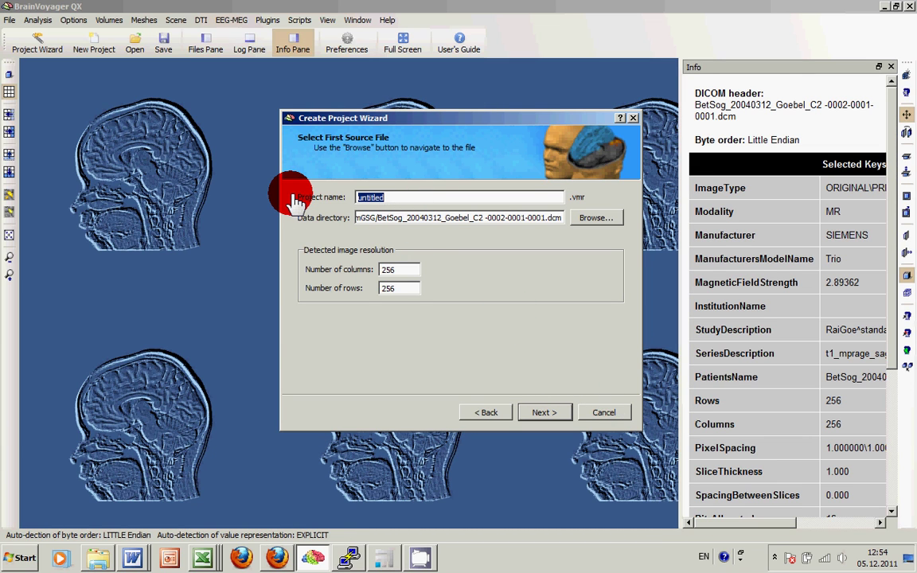
text(CG)
click(546, 412)
click(546, 412)
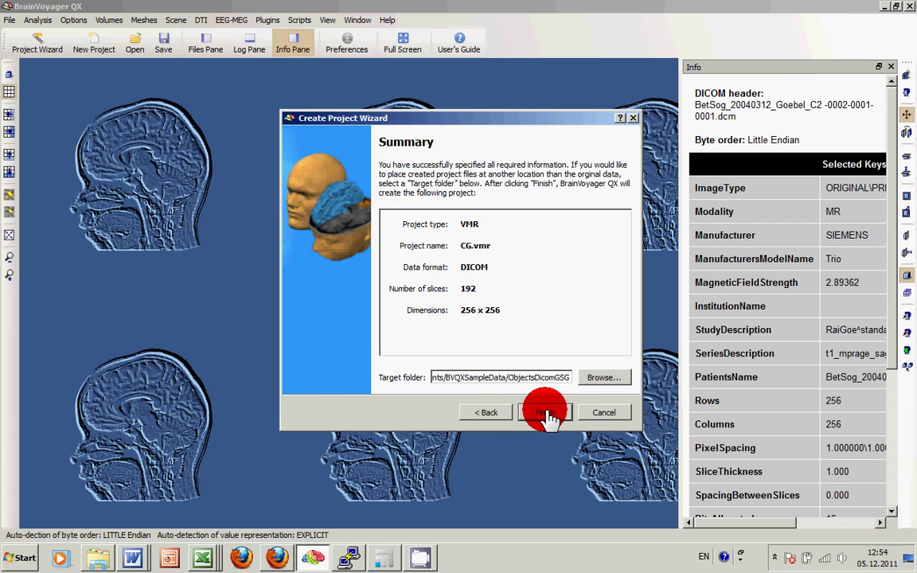
- Create CG.vmr, keeping Contrast 64 and Brightness 50 for the 16-to-8-bit conversion
click(546, 413)
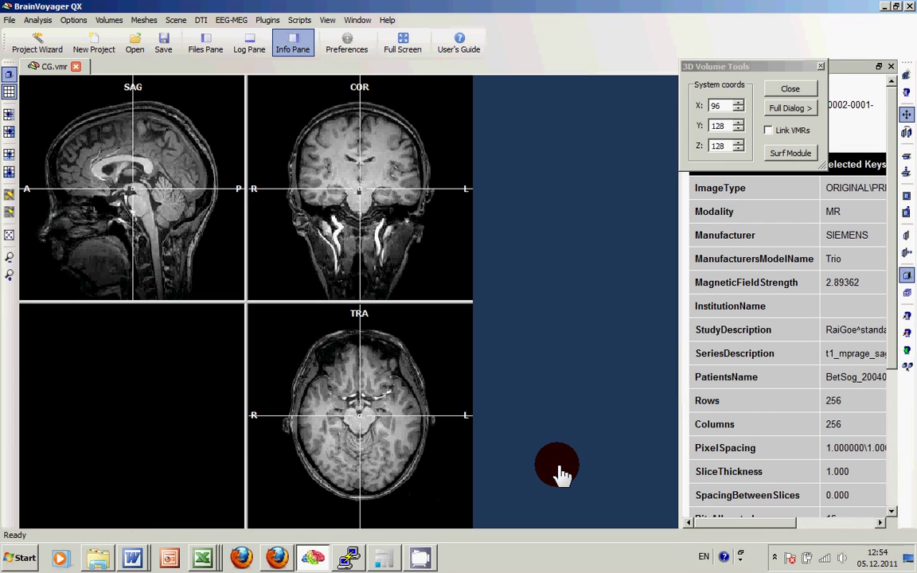
drag(536, 139, 707, 48)
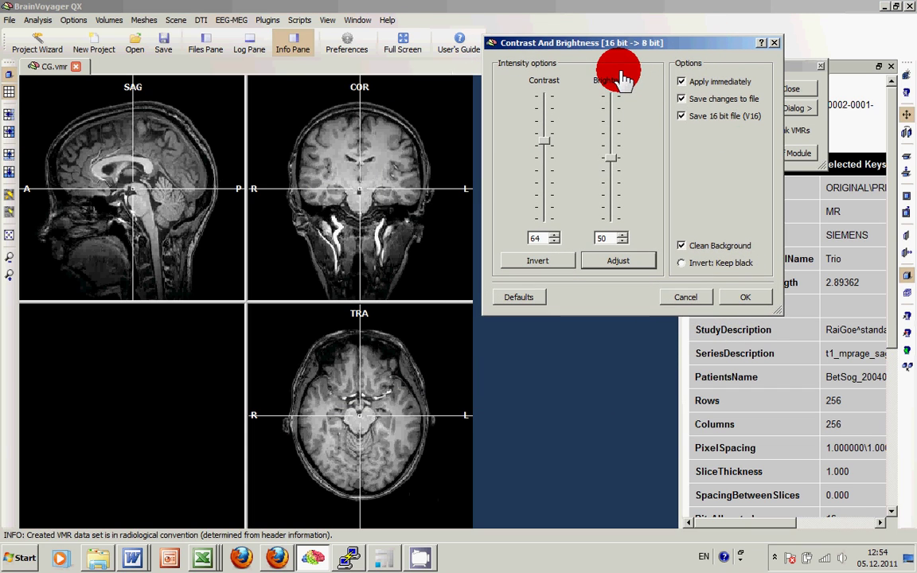
drag(575, 141, 600, 183)
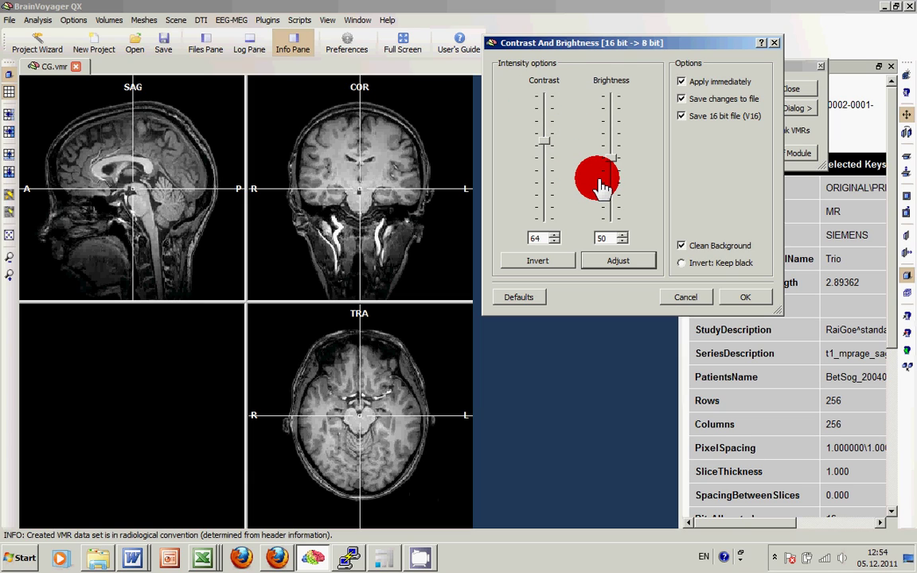
drag(601, 183, 619, 165)
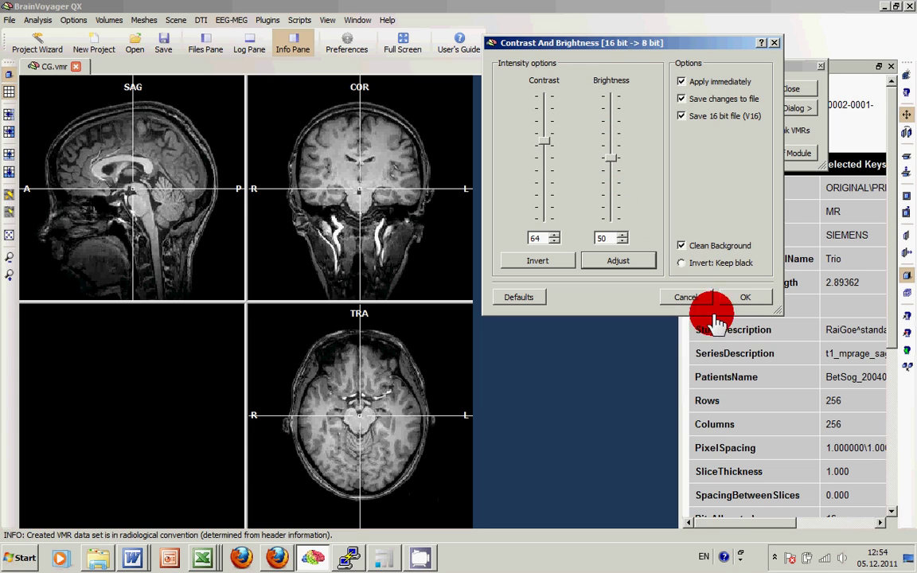
click(744, 300)
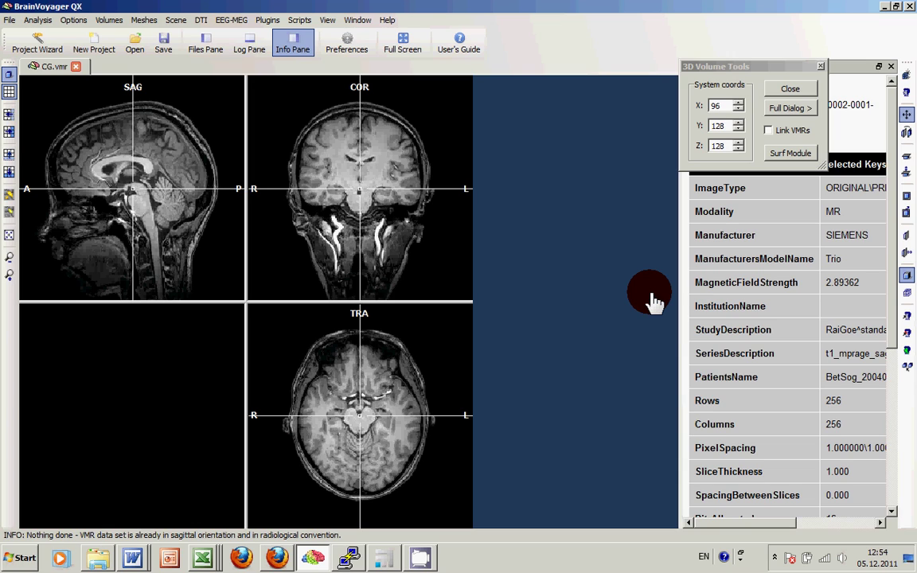
- Run Segregate Brain From Head Tissue on CG.vmr to peel away the skull
click(577, 119)
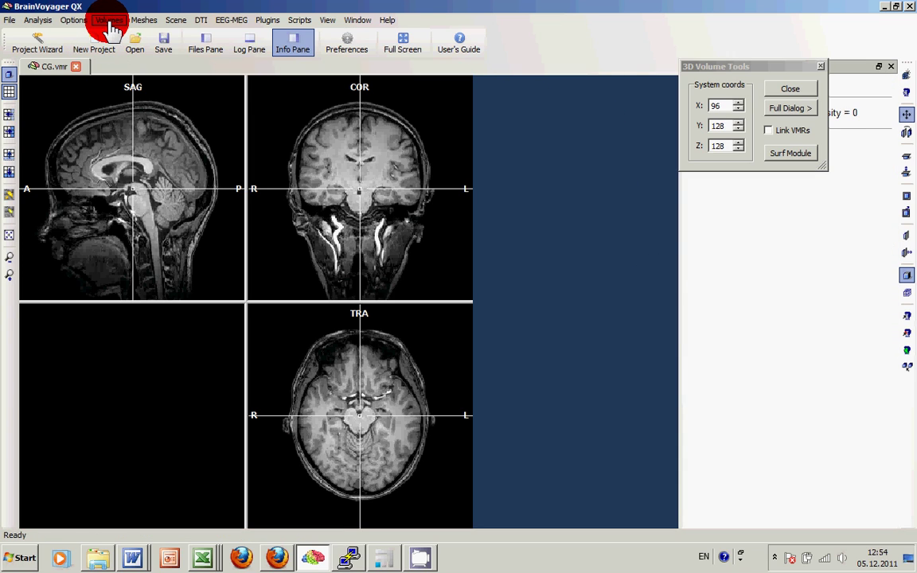
click(110, 22)
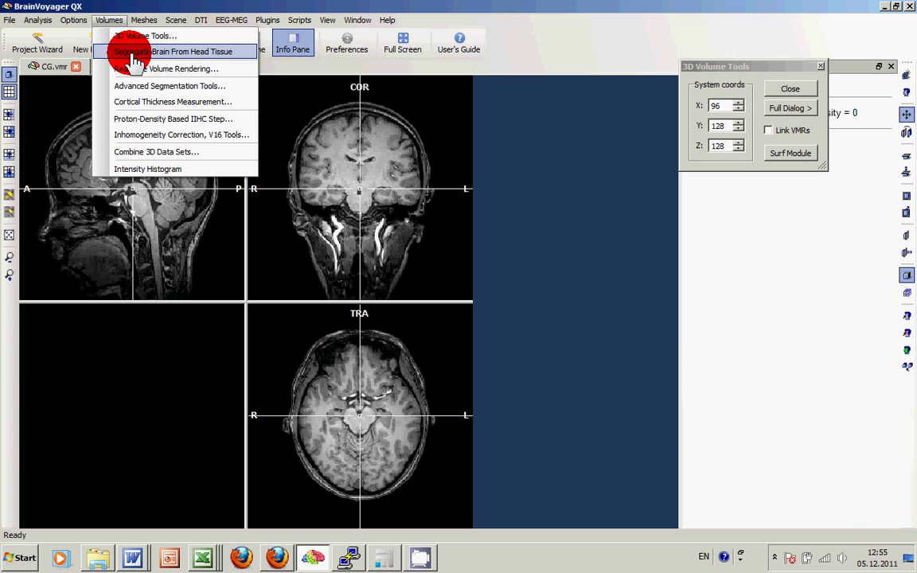
click(134, 55)
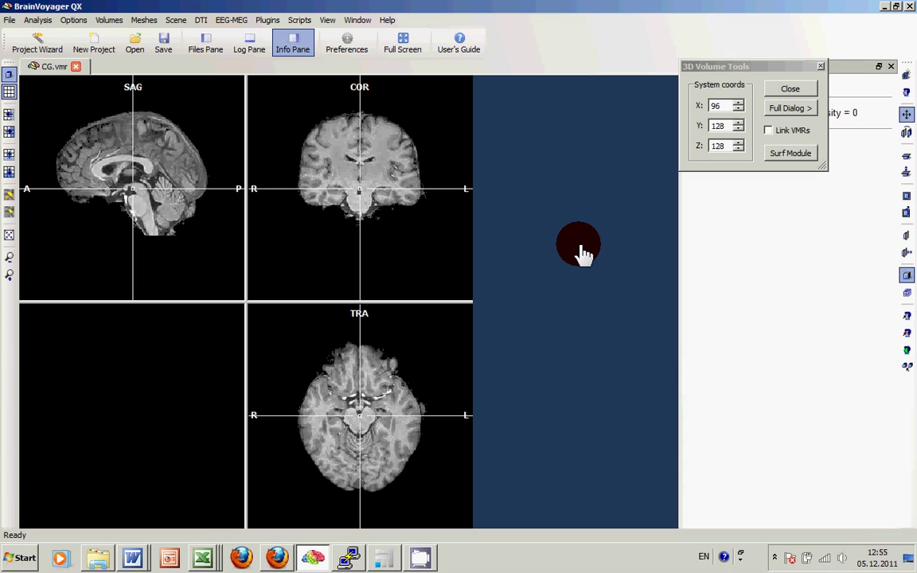
- Save the skull-stripped volume as CG_peeled.vmr
click(12, 20)
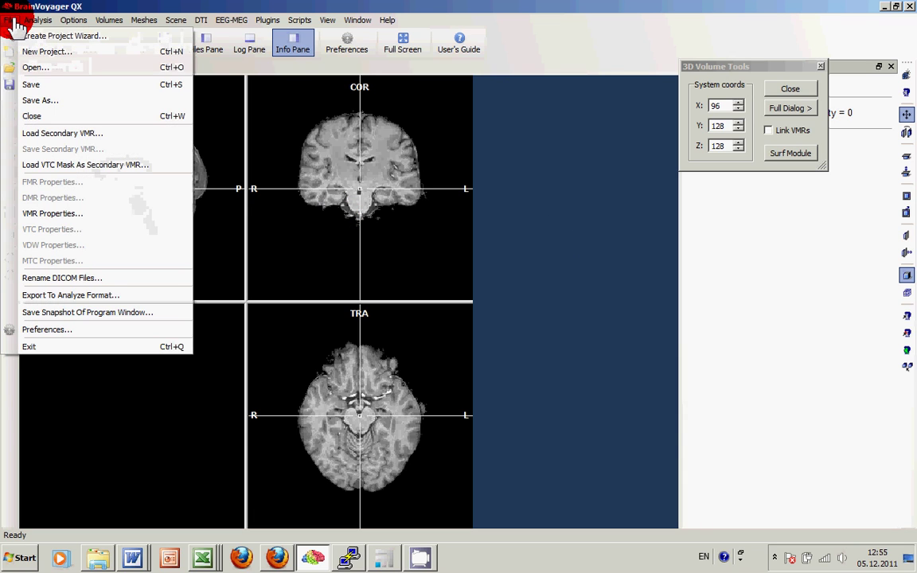
click(40, 100)
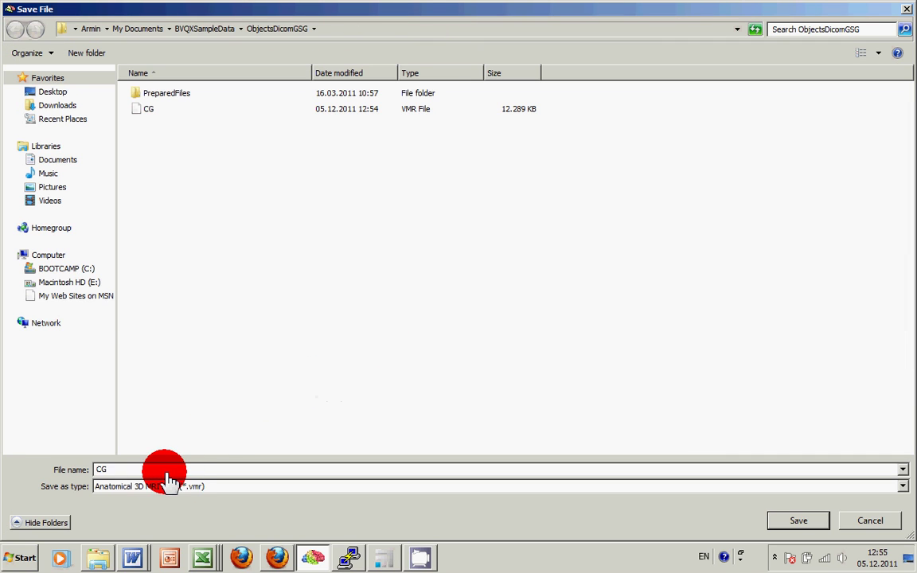
text(_)
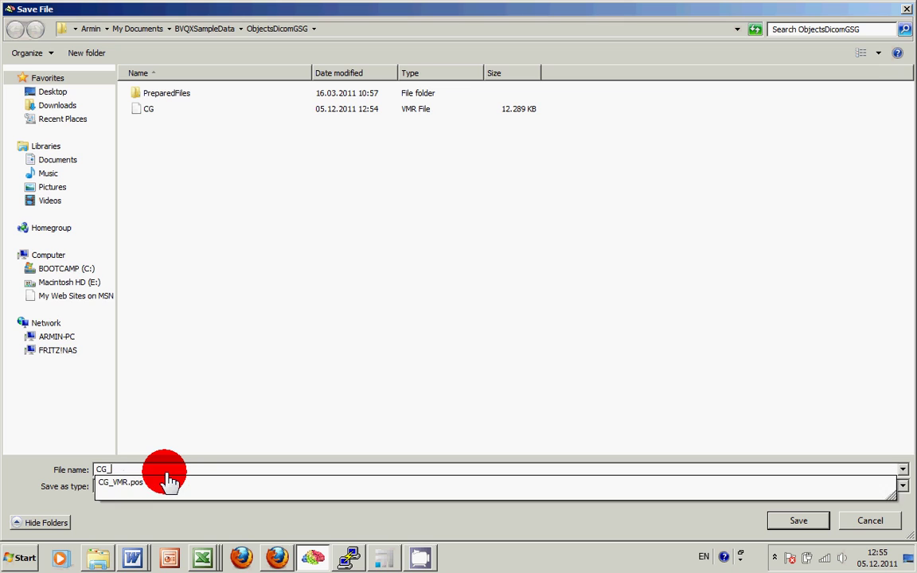
text(peeled)
key(Return)
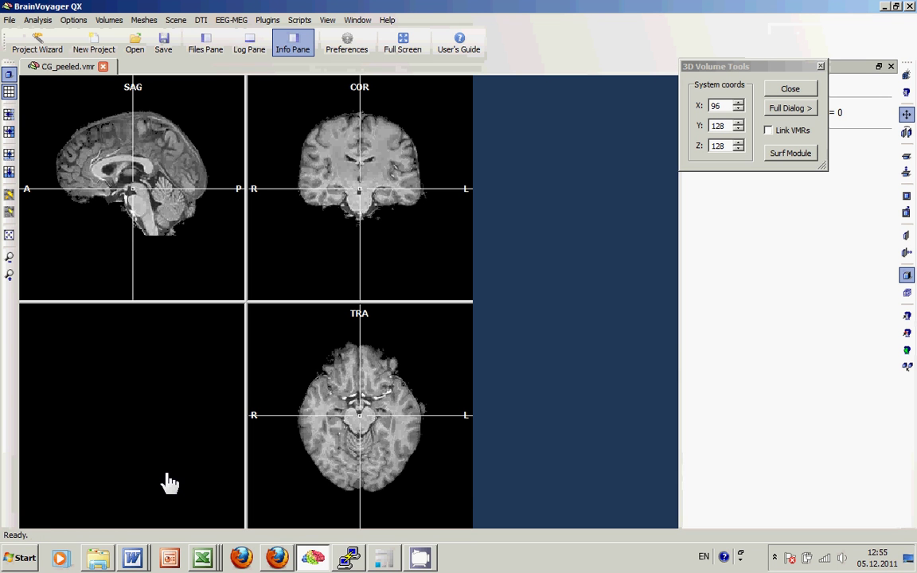
- Show the sagittal view enlarged and scroll through its slices
mouse_move(115, 239)
mouse_down()
mouse_move(133, 241)
mouse_move(137, 208)
mouse_up()
key(s)
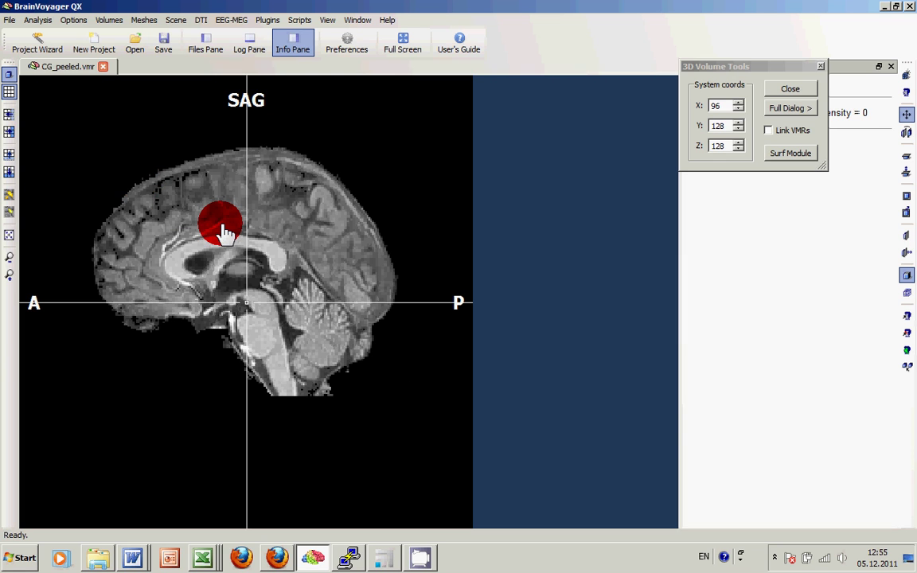
scroll(225, 232, down, 7)
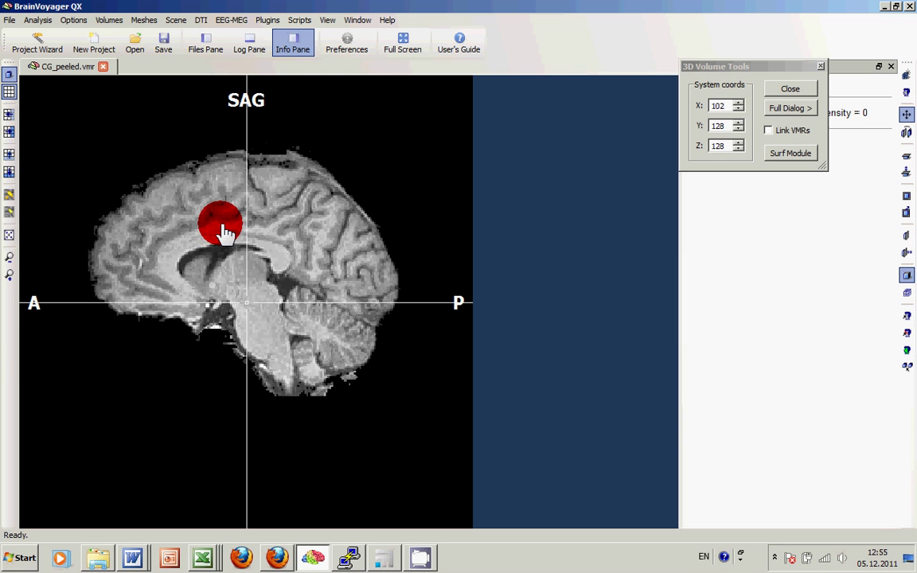
scroll(225, 232, down, 12)
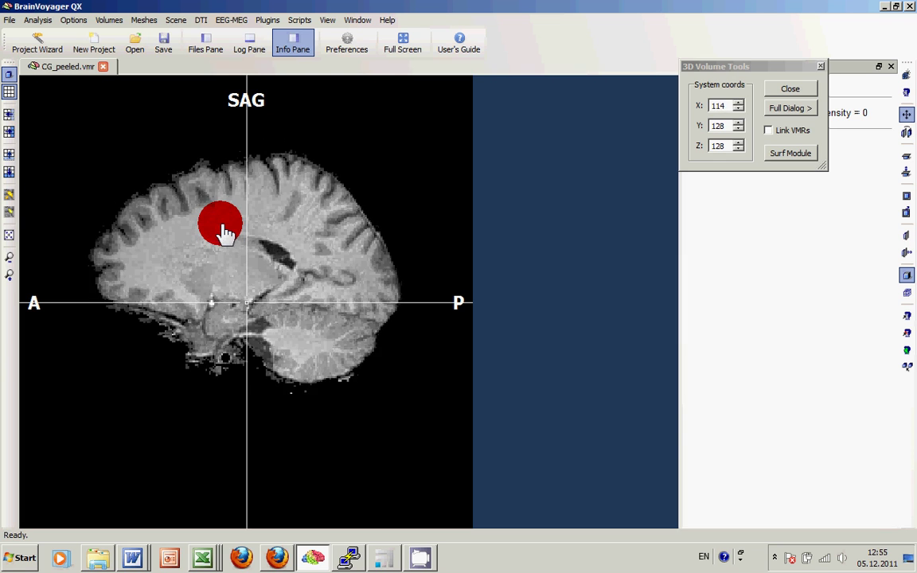
scroll(225, 232, down, 11)
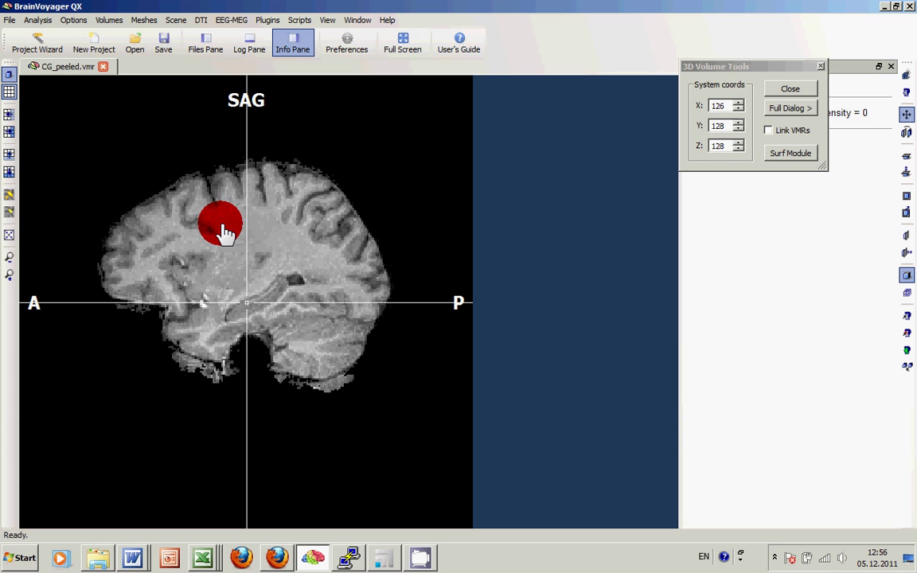
scroll(225, 233, down, 6)
scroll(225, 233, up, 5)
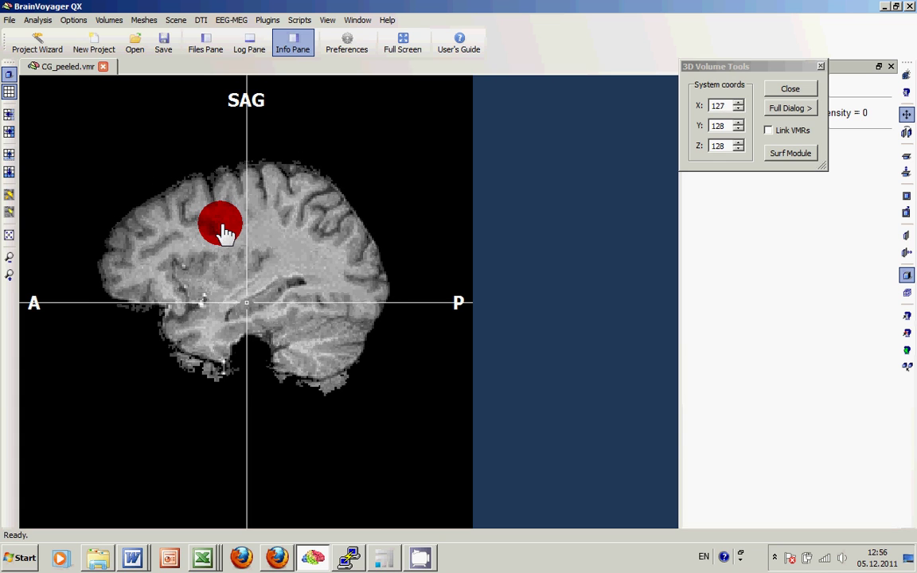
scroll(226, 232, up, 1)
scroll(225, 233, down, 1)
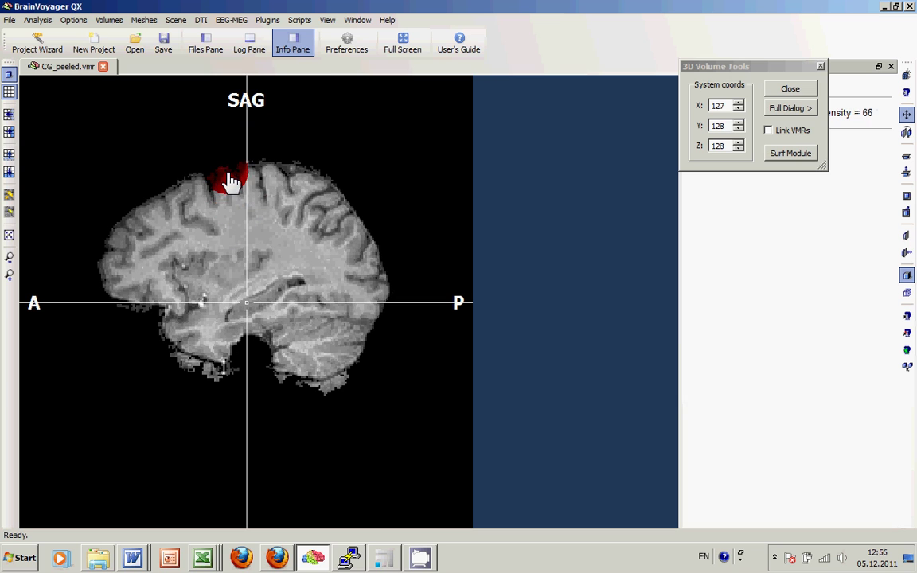
- Place the crosshair at the top of the cortex toward the back of the head (99, 159, 52)
click(222, 170)
scroll(284, 193, up, 13)
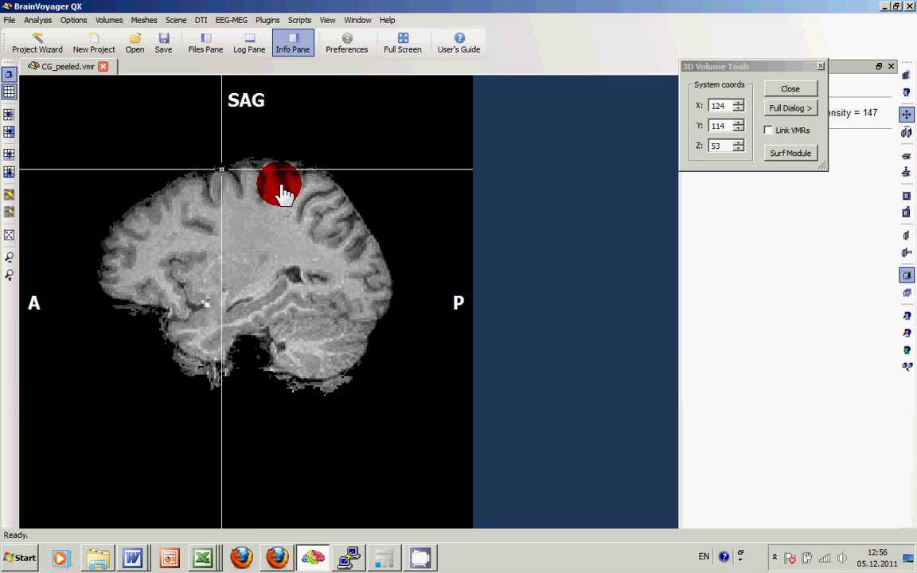
scroll(284, 194, up, 13)
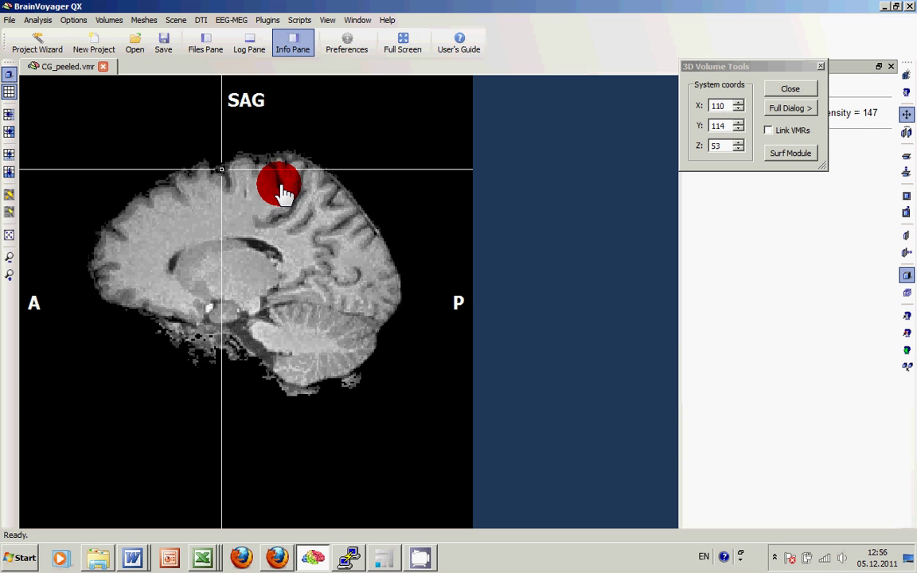
scroll(284, 193, up, 2)
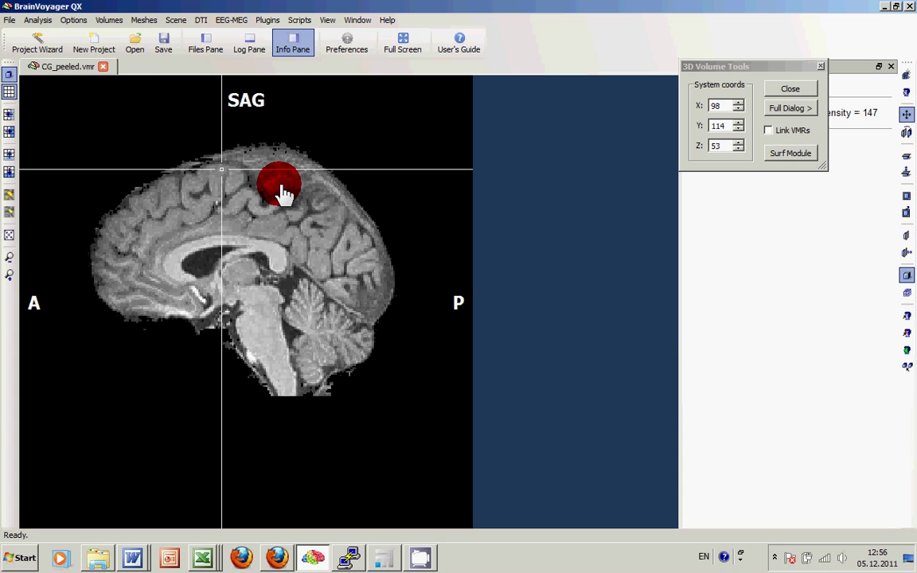
drag(233, 161, 307, 177)
- On the full Volume Tools Segmentation tab, set the drawing brush size to 3 with drawing off
click(790, 107)
click(826, 90)
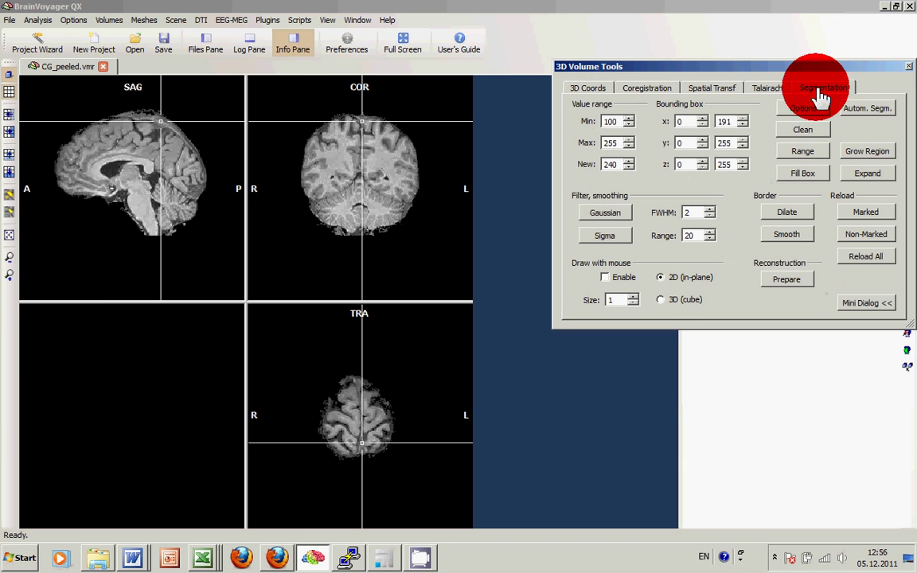
drag(809, 71, 743, 87)
click(533, 294)
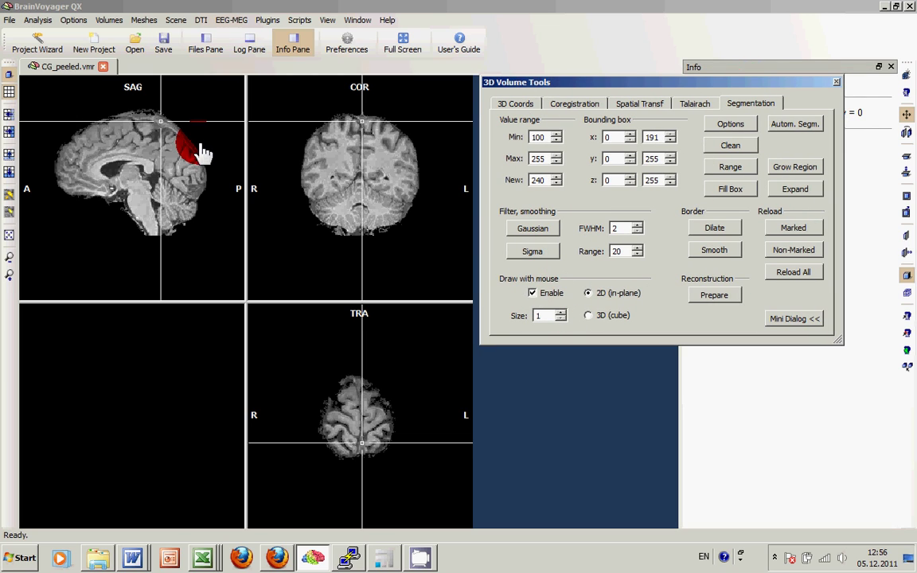
click(561, 318)
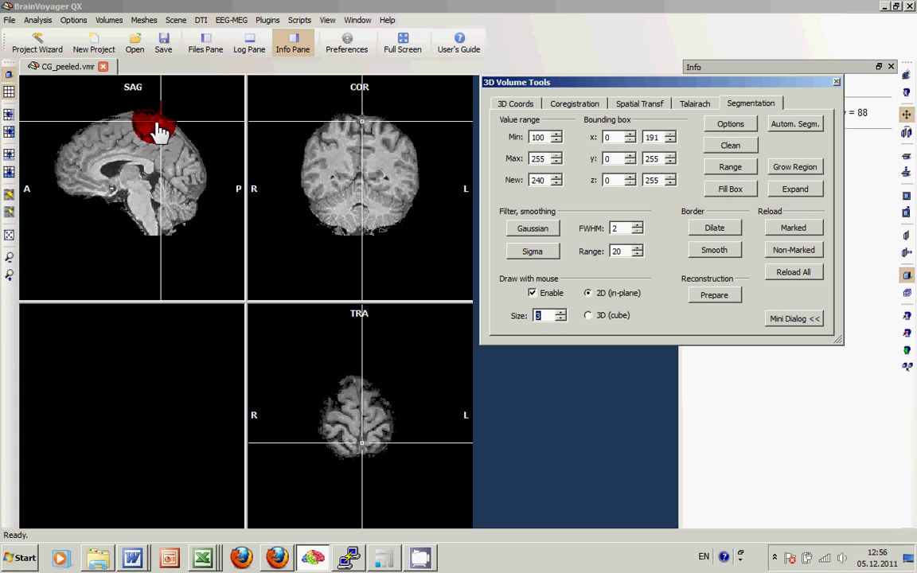
click(535, 293)
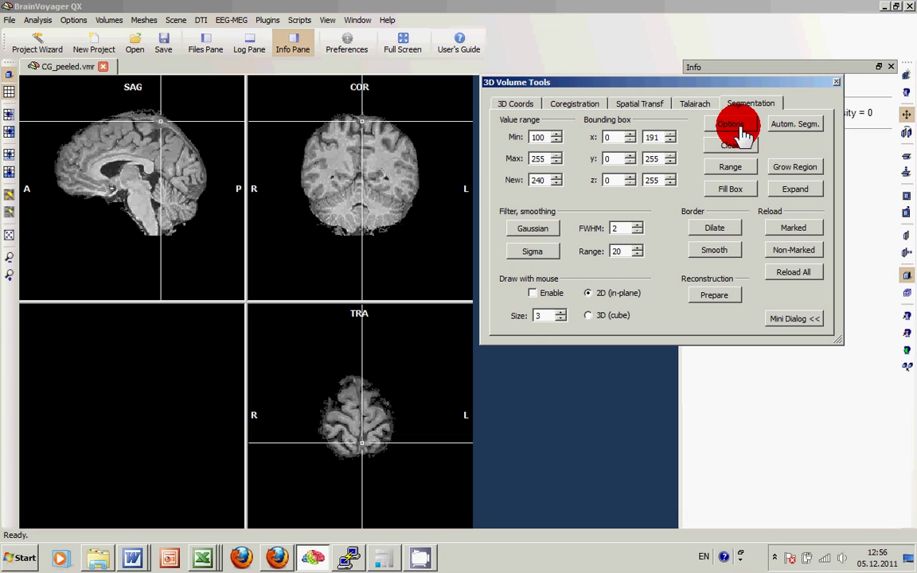
- Close CG_peeled.vmr and reopen the original CG.vmr
click(103, 66)
click(137, 48)
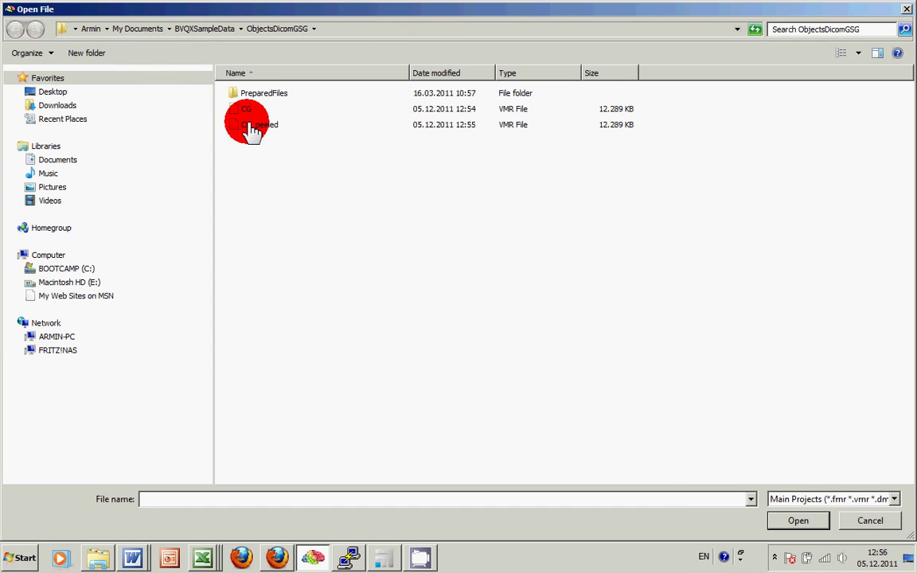
double_click(246, 110)
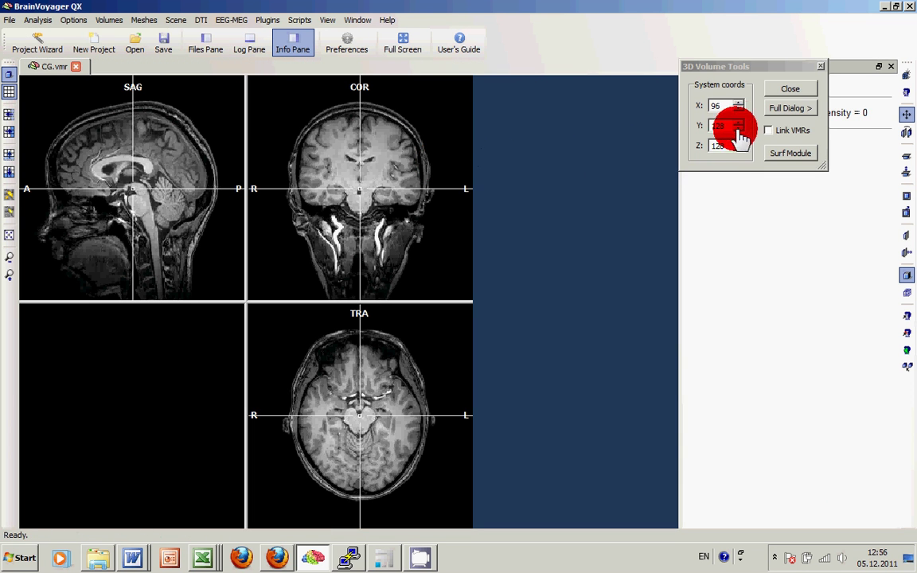
- Segment the brain with 'Get result with labeled (blue) mask' enabled
click(783, 111)
click(822, 89)
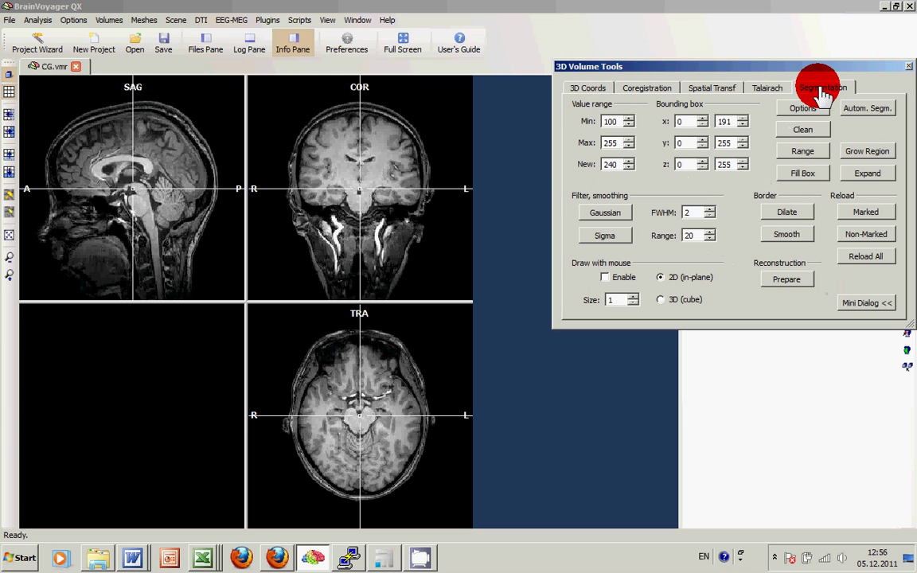
click(818, 111)
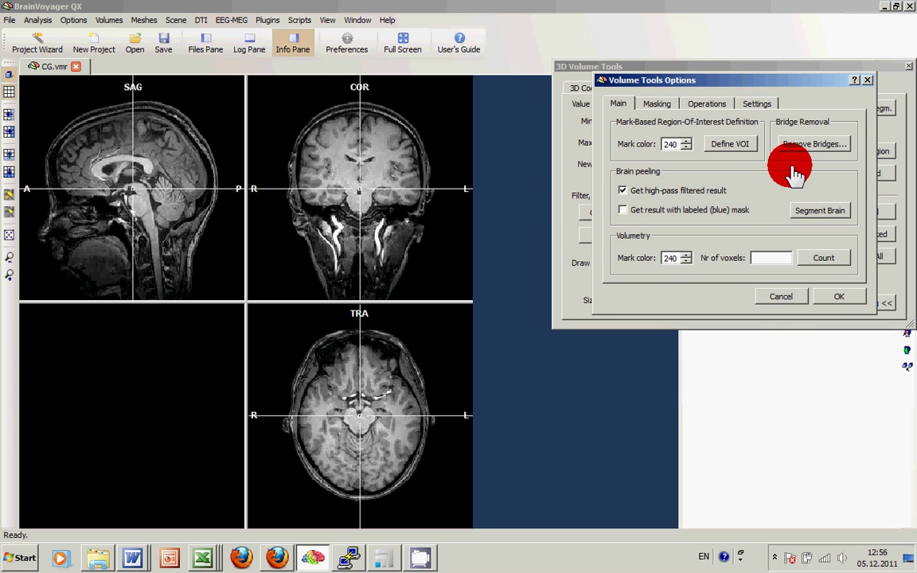
click(634, 212)
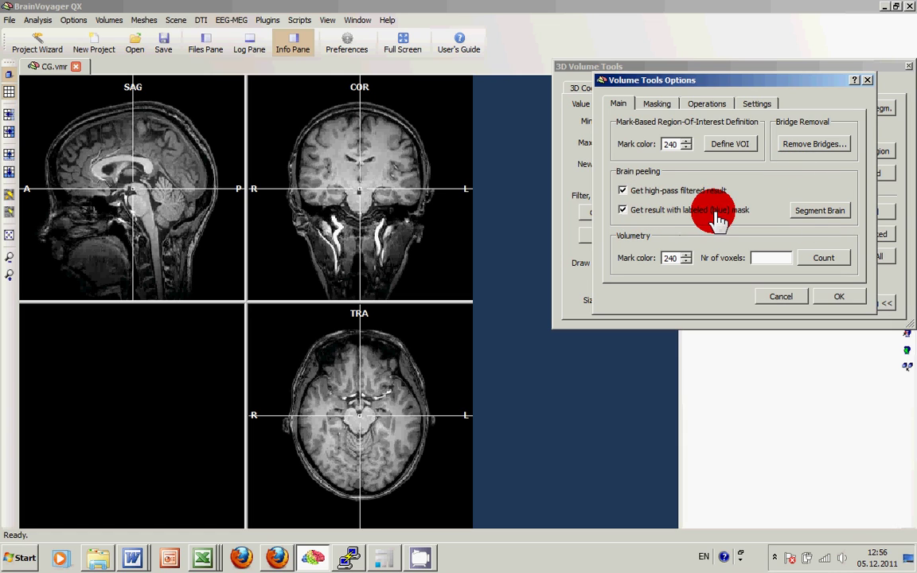
click(806, 215)
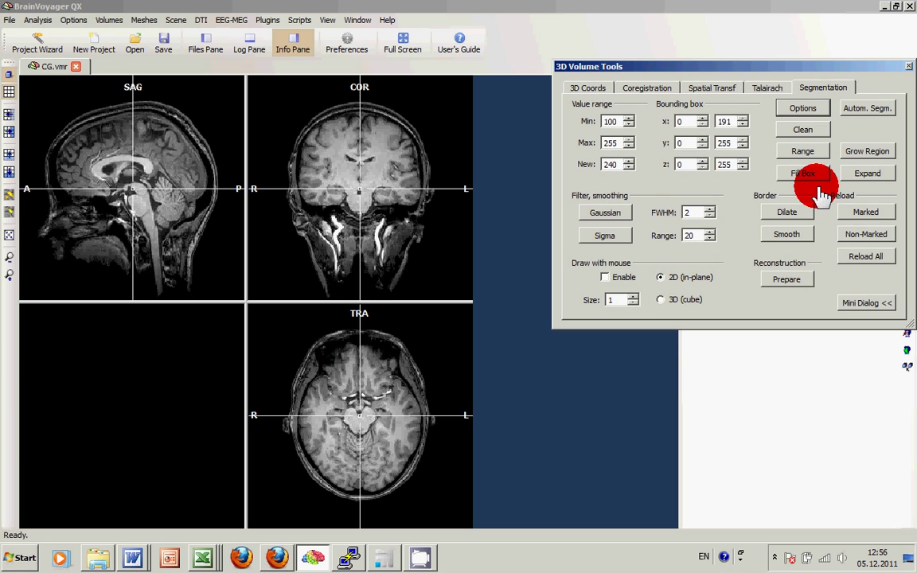
click(820, 193)
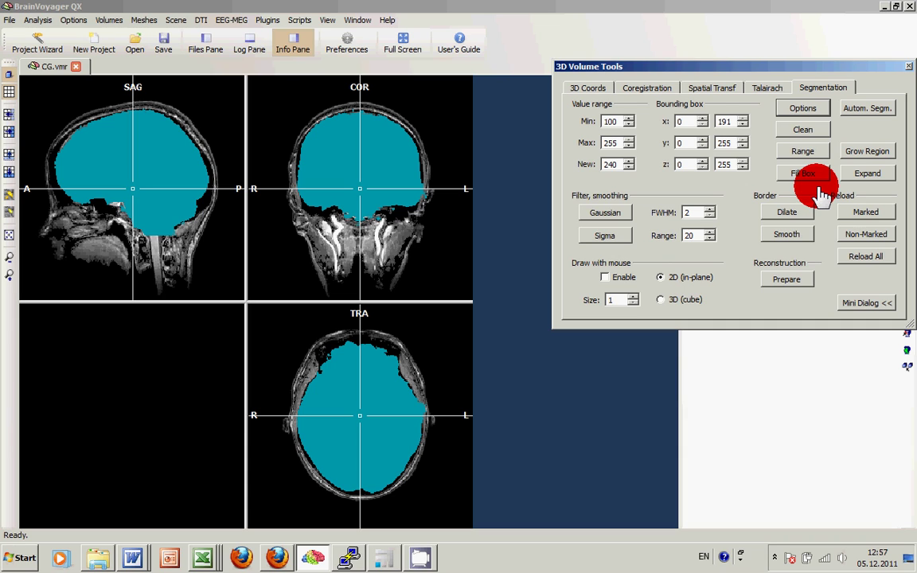
- Enlarge the sagittal view and enable mouse drawing with brush size 4
double_click(138, 173)
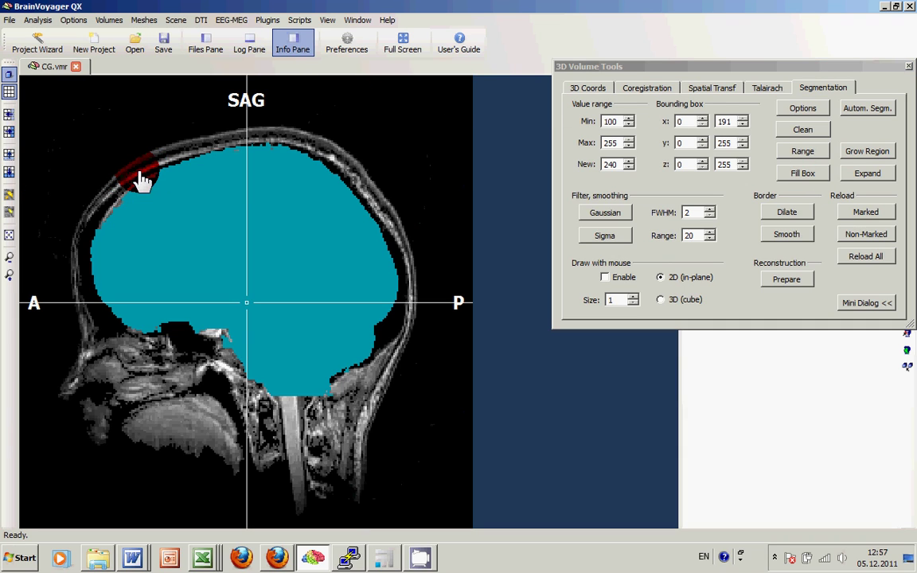
click(618, 275)
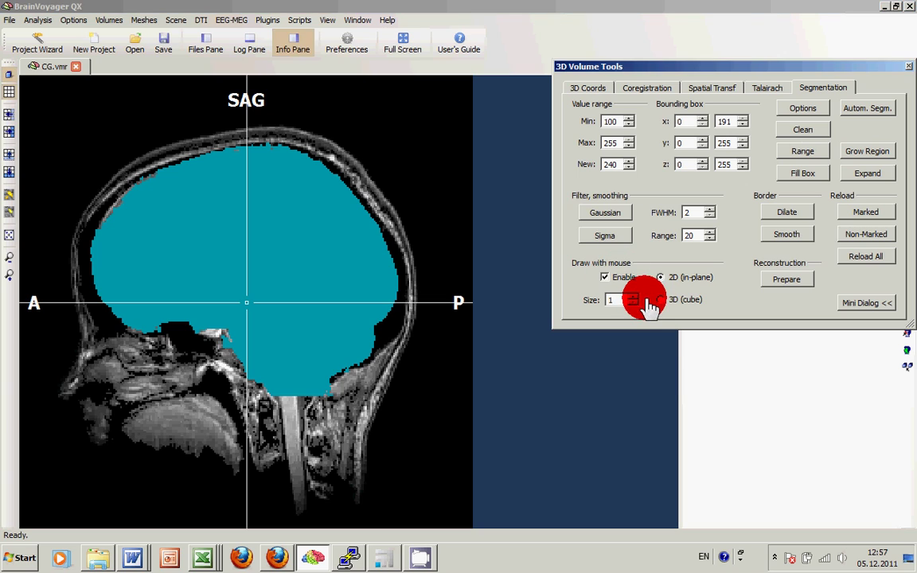
click(633, 303)
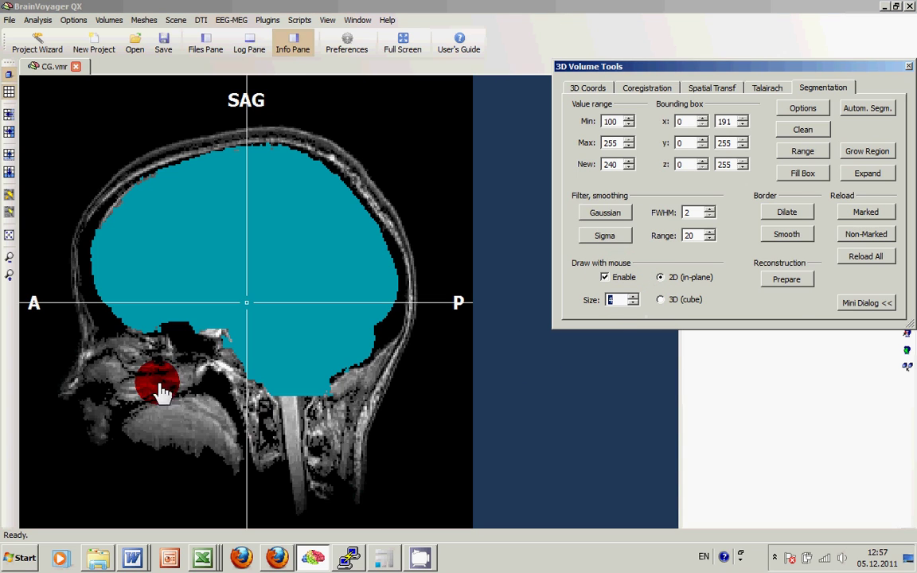
- Erase the cyan mask leaking into the skull along the top of the head
mouse_move(148, 342)
mouse_down()
mouse_move(208, 342)
mouse_move(237, 354)
mouse_move(217, 334)
mouse_move(235, 350)
mouse_up()
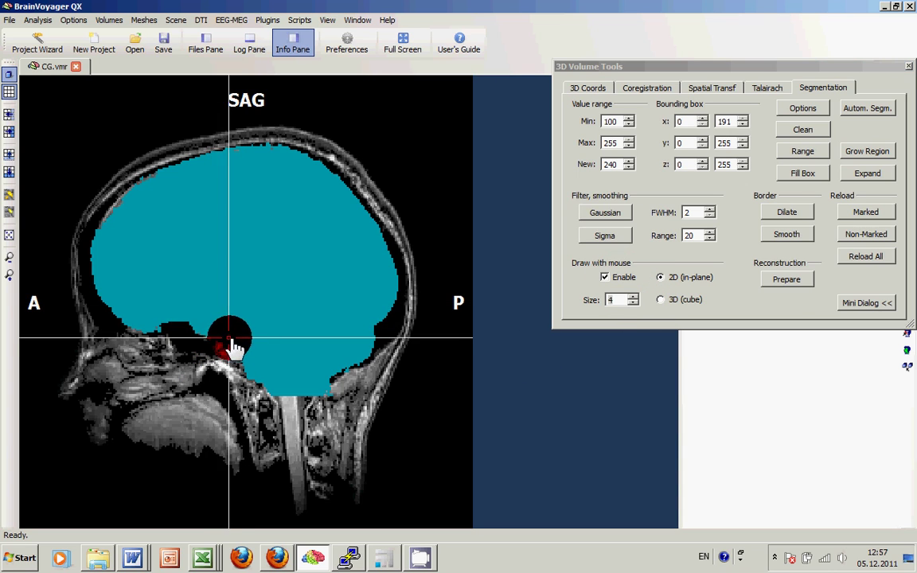
click(241, 146)
mouse_move(245, 155)
mouse_down()
mouse_move(221, 158)
mouse_move(298, 158)
mouse_move(221, 151)
mouse_move(150, 184)
mouse_move(199, 157)
mouse_move(314, 161)
mouse_move(308, 157)
mouse_up()
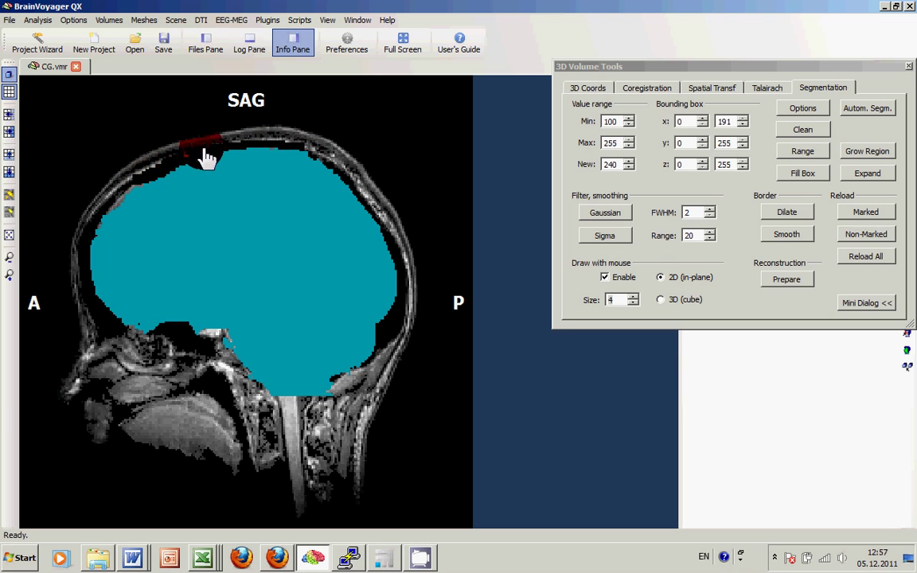
click(301, 157)
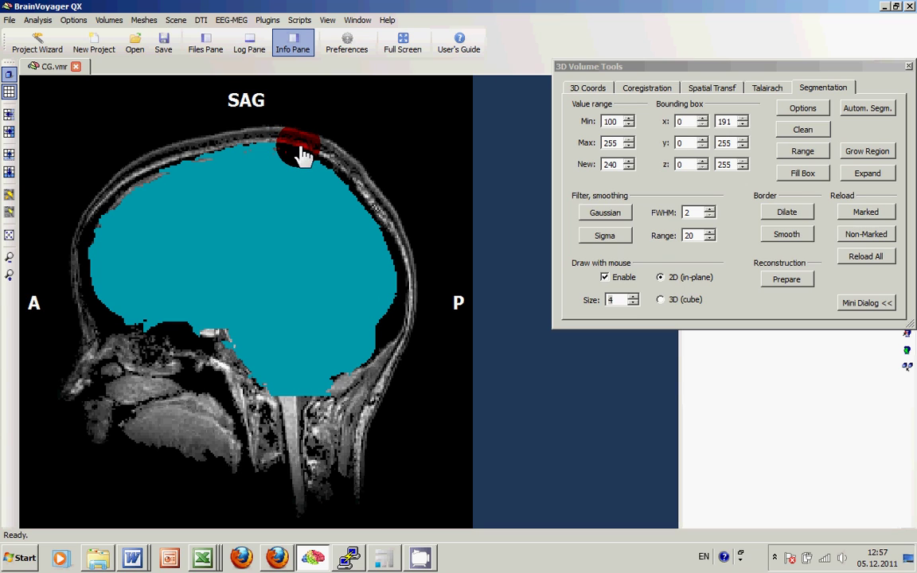
mouse_move(295, 157)
mouse_down()
mouse_move(231, 150)
mouse_move(163, 173)
mouse_move(238, 148)
mouse_move(310, 149)
mouse_move(211, 156)
mouse_up()
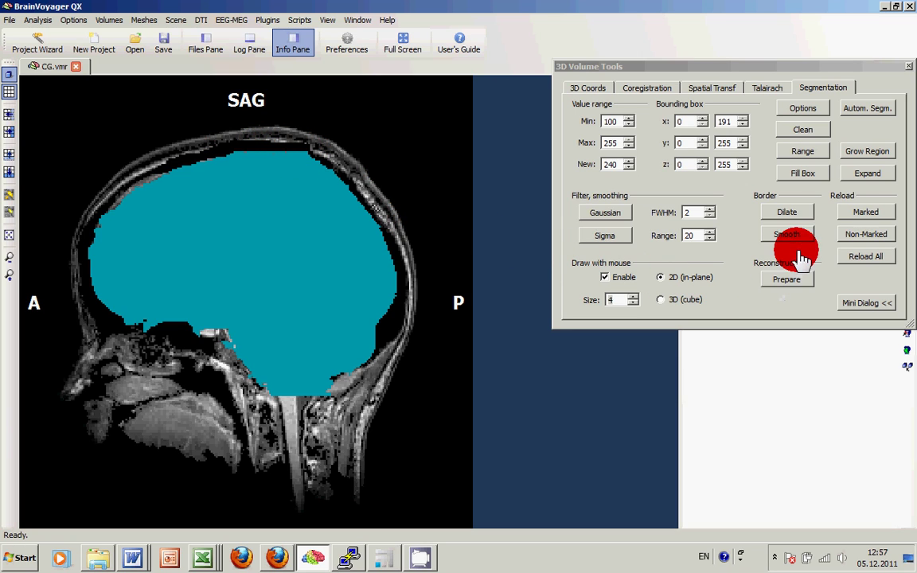
- Keep only the marked brain and save the result as CG_peeled2.vmr
click(863, 213)
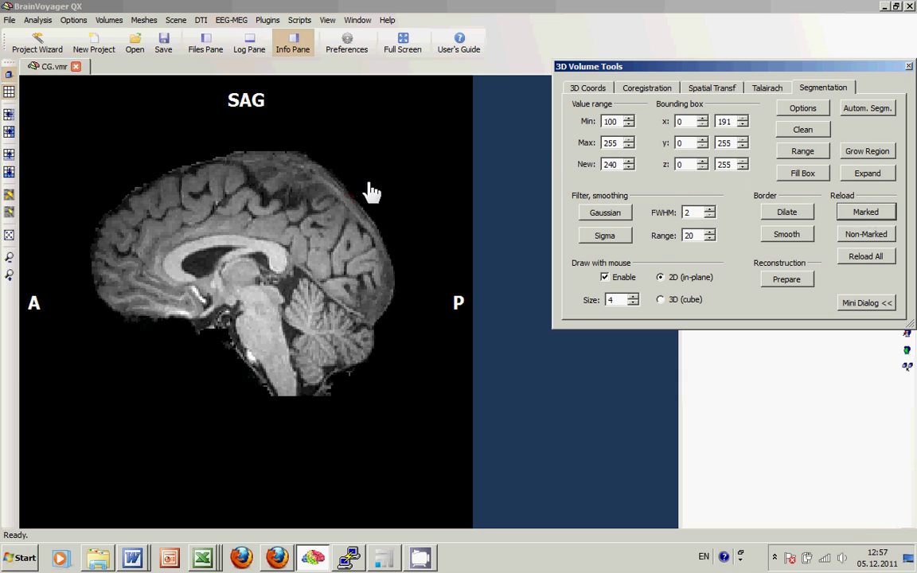
click(11, 17)
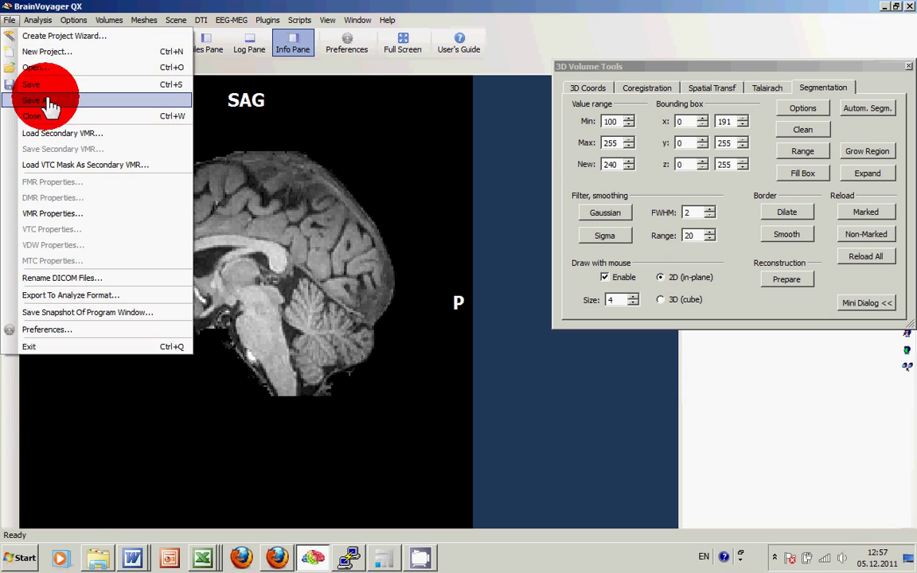
click(47, 99)
click(167, 125)
double_click(152, 471)
key(End)
text(2)
key(Return)
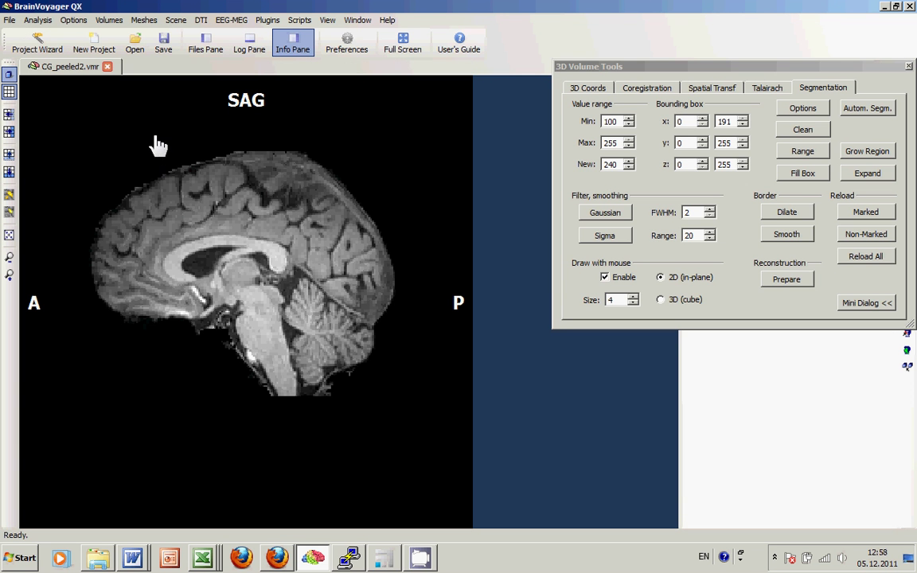
- Close CG_peeled2.vmr and reopen the original CG.vmr
click(108, 66)
click(135, 42)
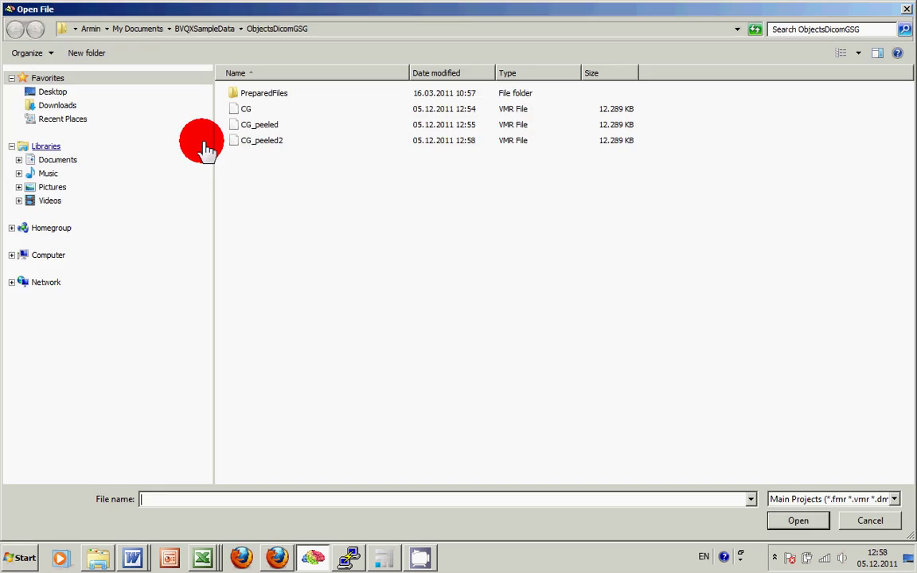
double_click(245, 112)
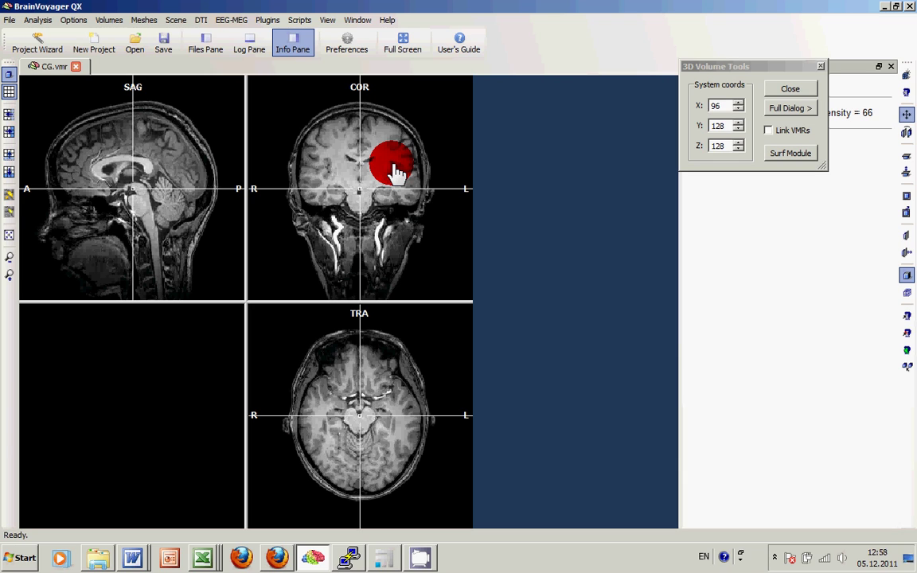
- Run the V16 IIHC inhomogeneity correction on CG.vmr, masked by CG_BrainMask.vmr, to get before/after histograms
click(109, 20)
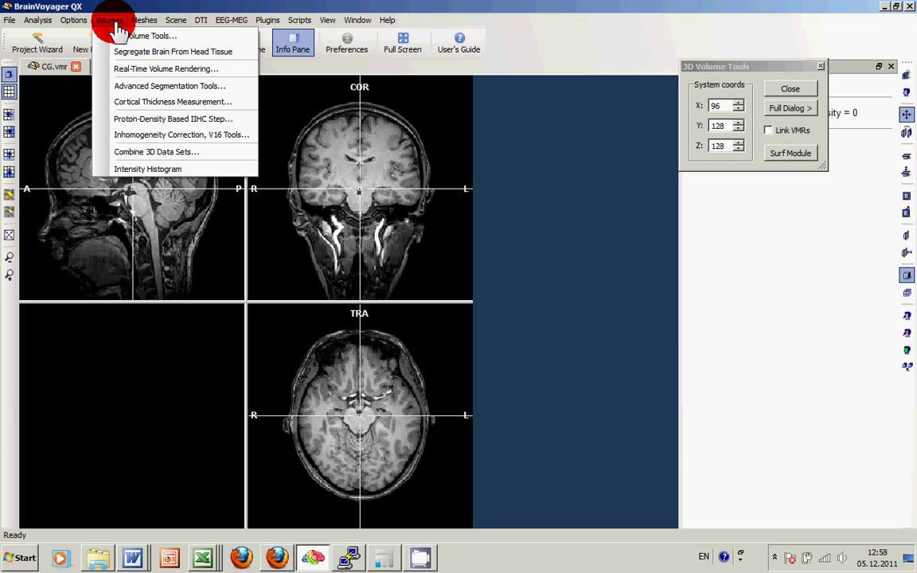
click(159, 135)
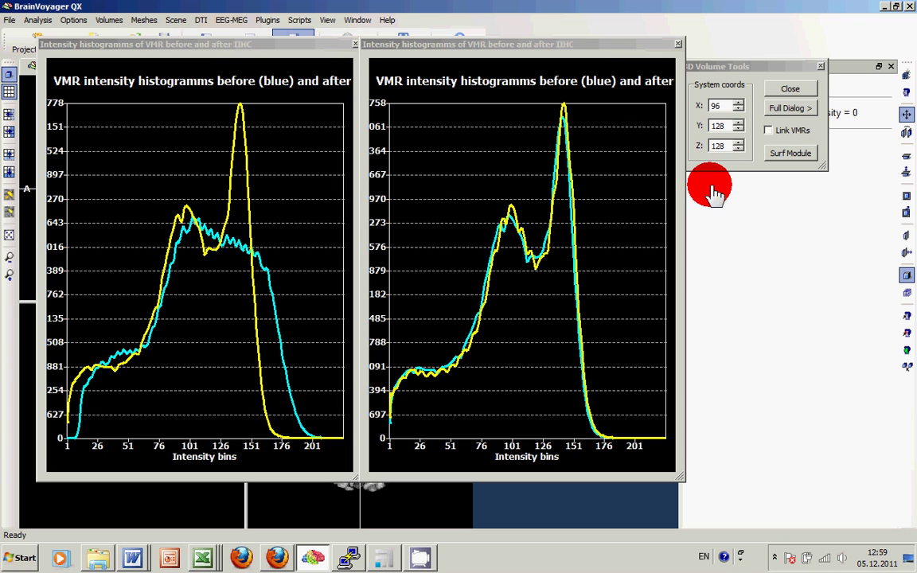
- Close both histogram windows and inspect CG_IIHC.vmr in the coronal and sagittal slices
click(677, 44)
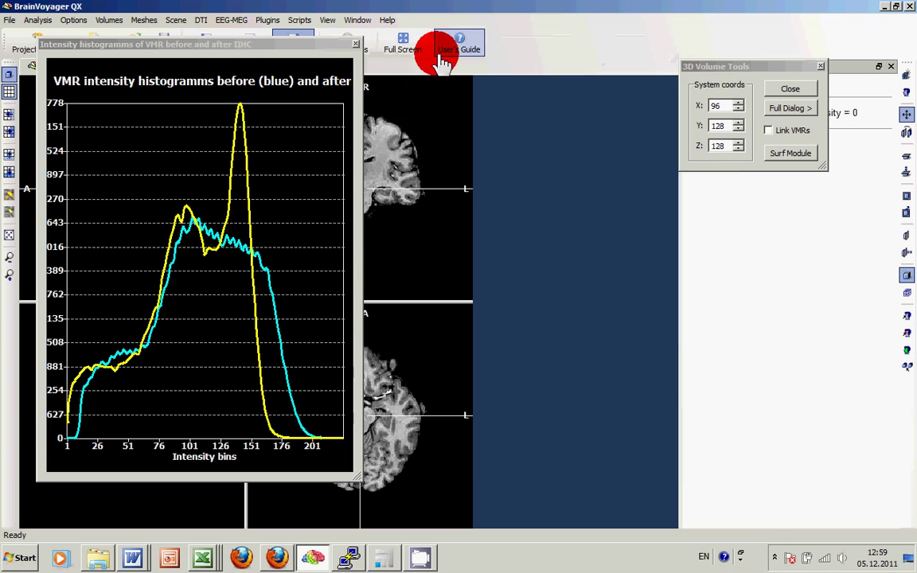
click(356, 44)
click(360, 125)
drag(362, 136, 366, 184)
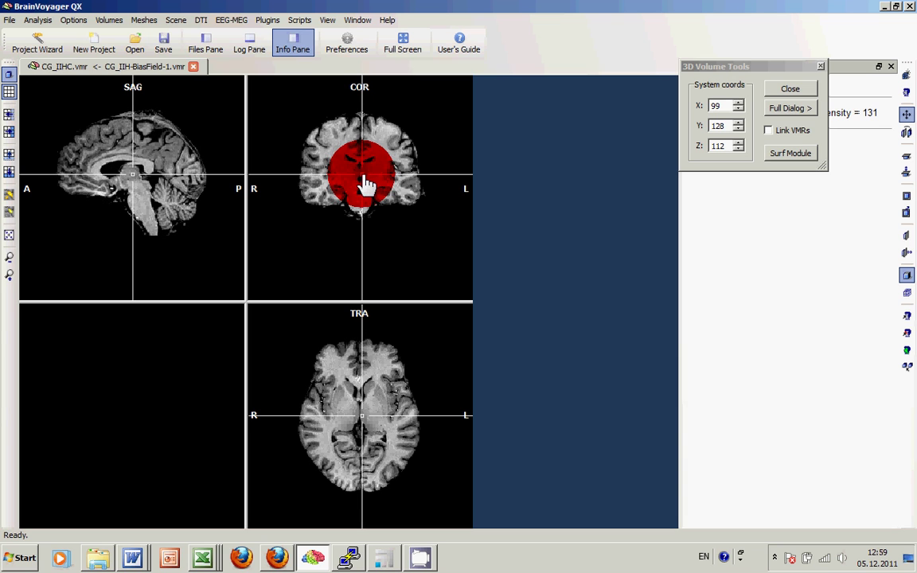
drag(193, 140, 133, 121)
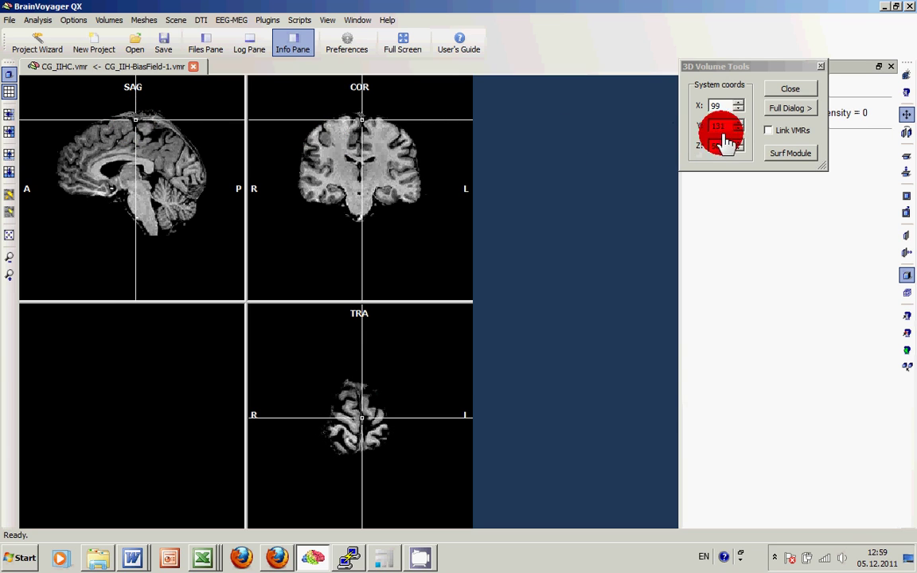
drag(764, 66, 588, 104)
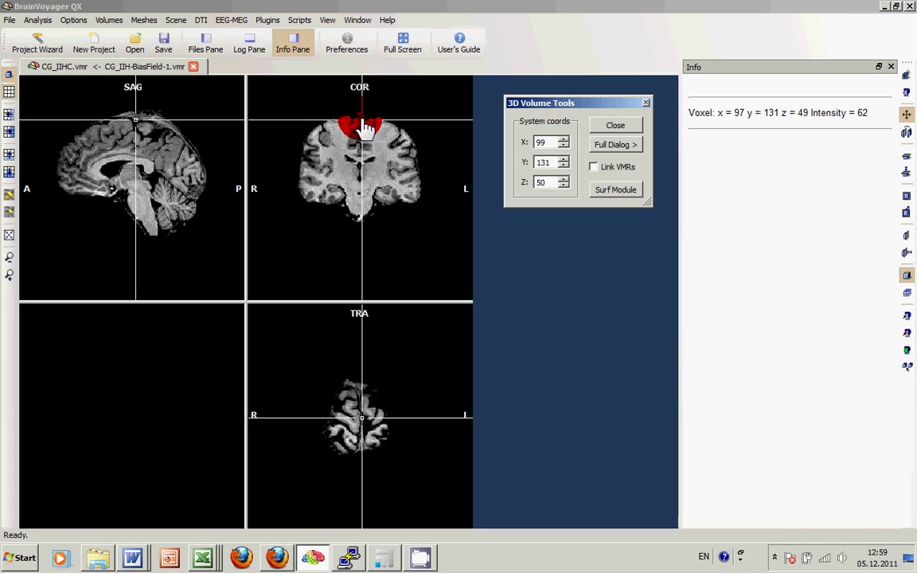
- Segment the brain with a blue labeled mask, then dilate the mask twice to fill holes
click(609, 144)
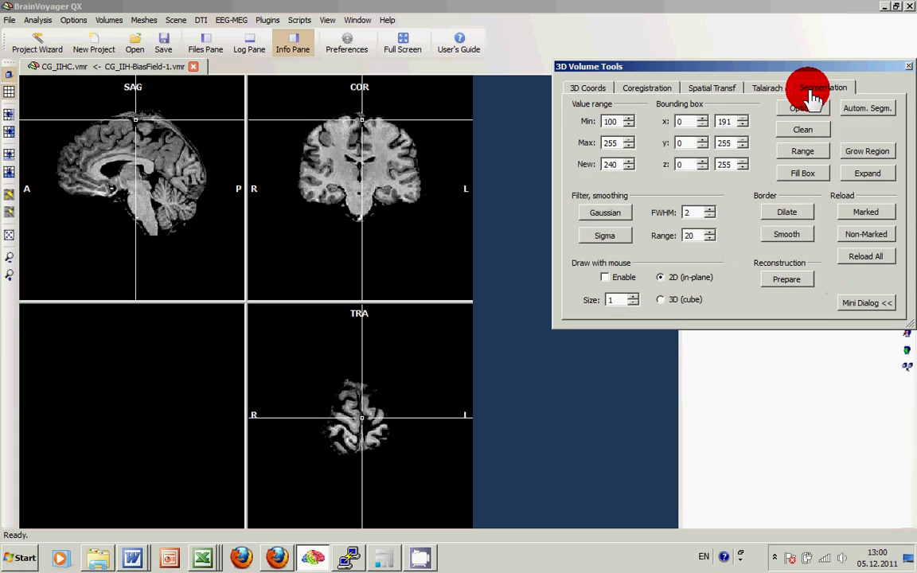
click(805, 105)
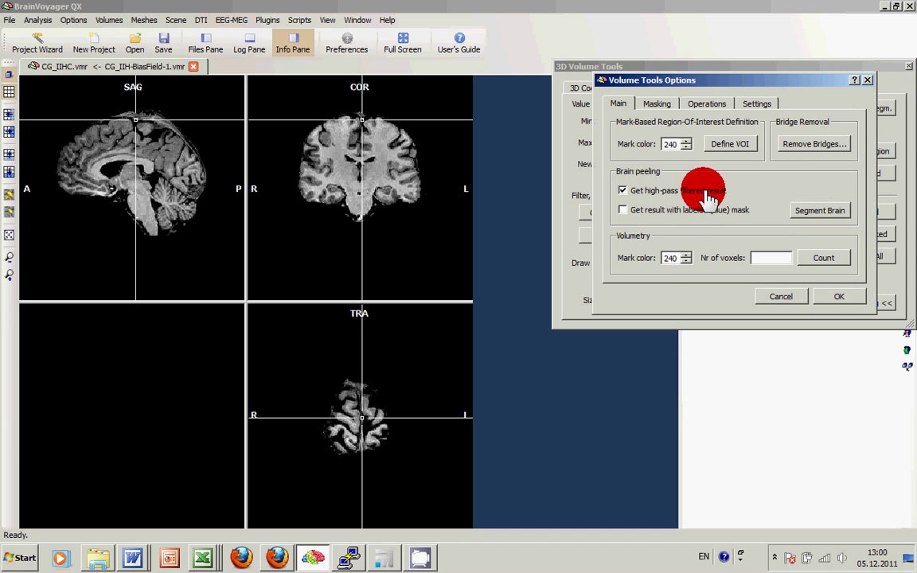
click(663, 211)
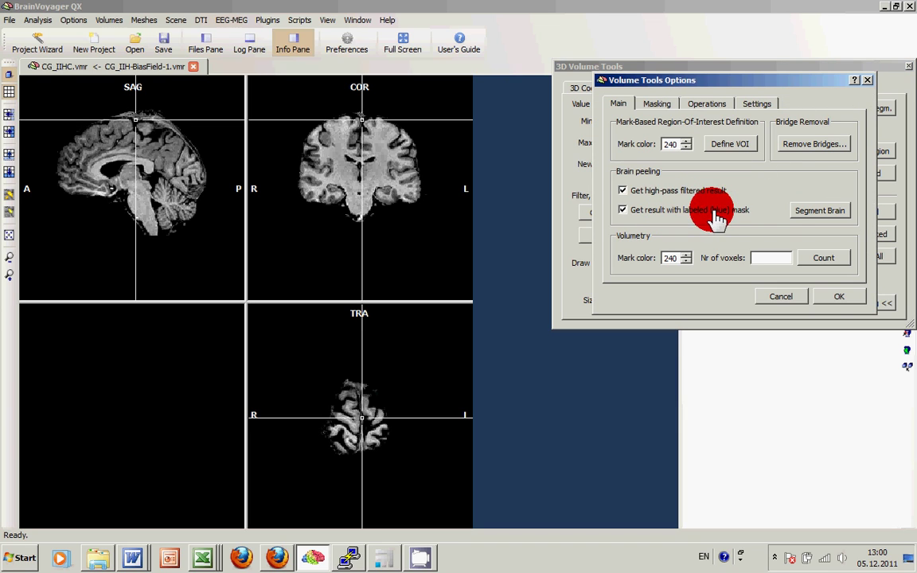
click(831, 213)
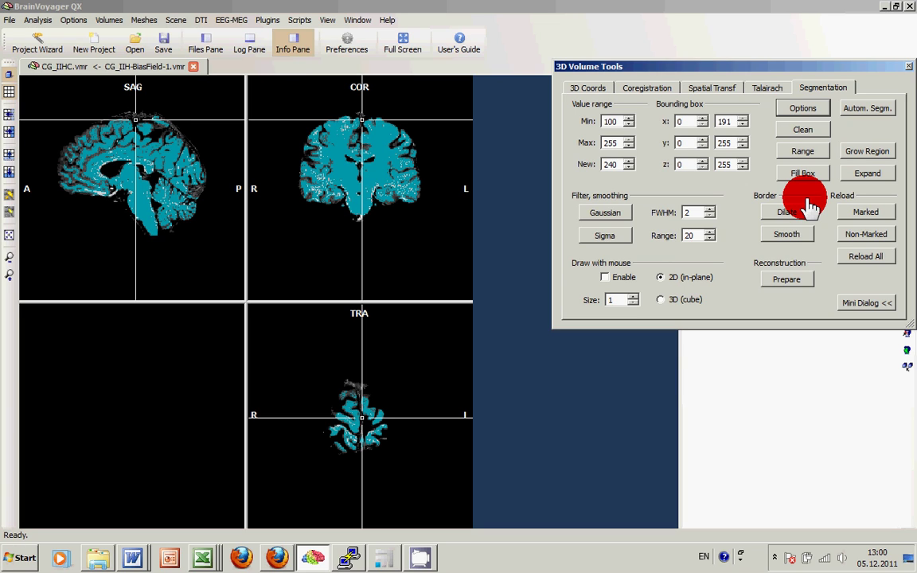
click(809, 207)
click(809, 207)
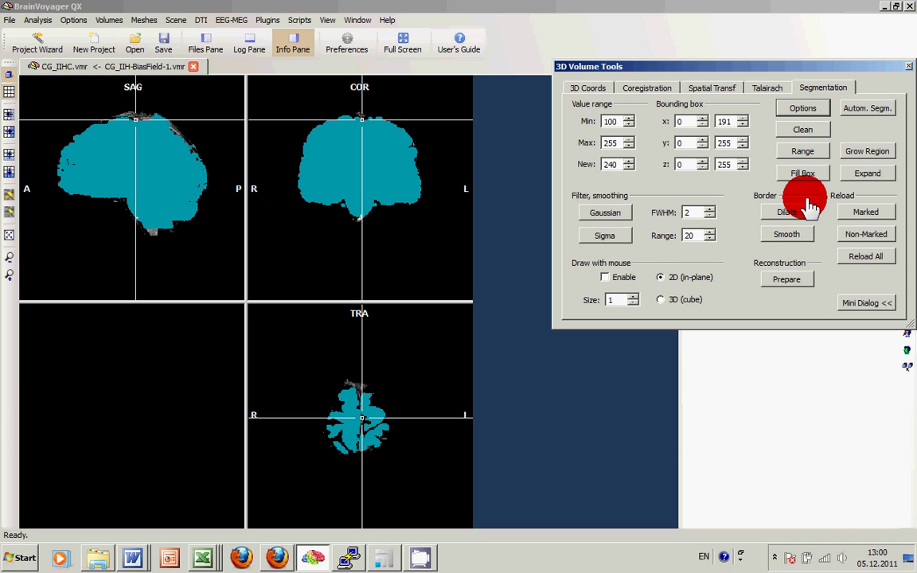
- Enlarge the sagittal view and page through neighbouring sagittal slices to check the mask
click(170, 186)
key(s)
click(312, 165)
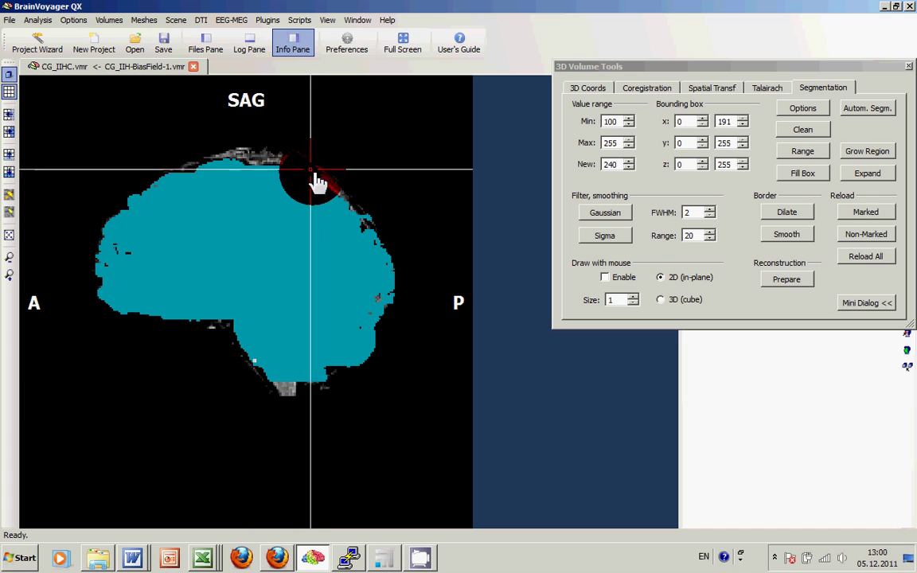
drag(318, 183, 303, 177)
key(Up)
key(Up)
key(Up)
key(Up)
key(Up)
key(Up)
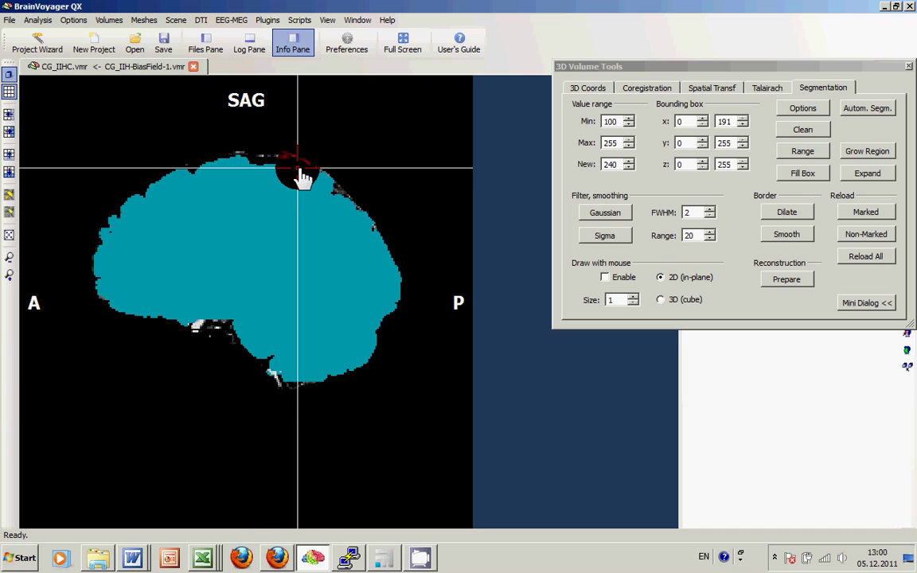
key(Up)
key(Up)
key(Up)
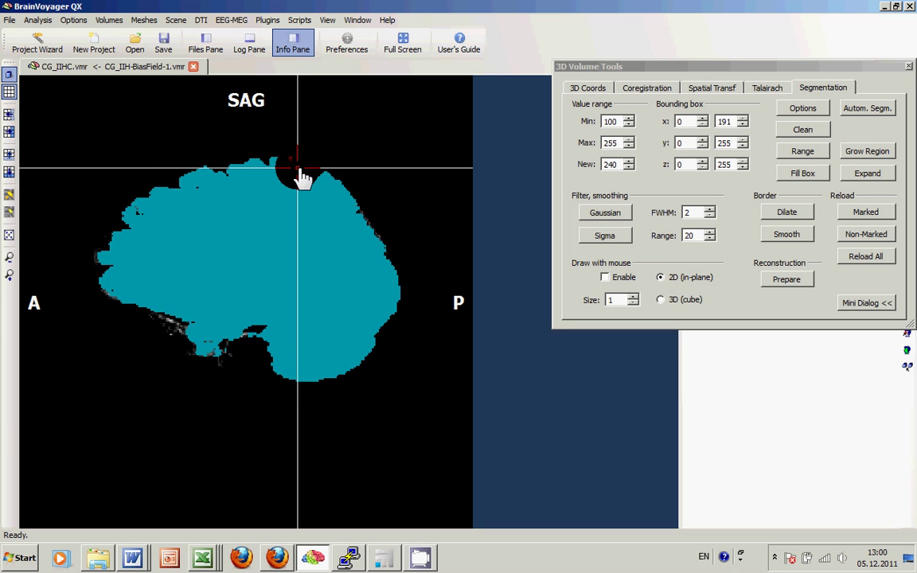
key(Up)
key(Up)
key(Up)
key(Up)
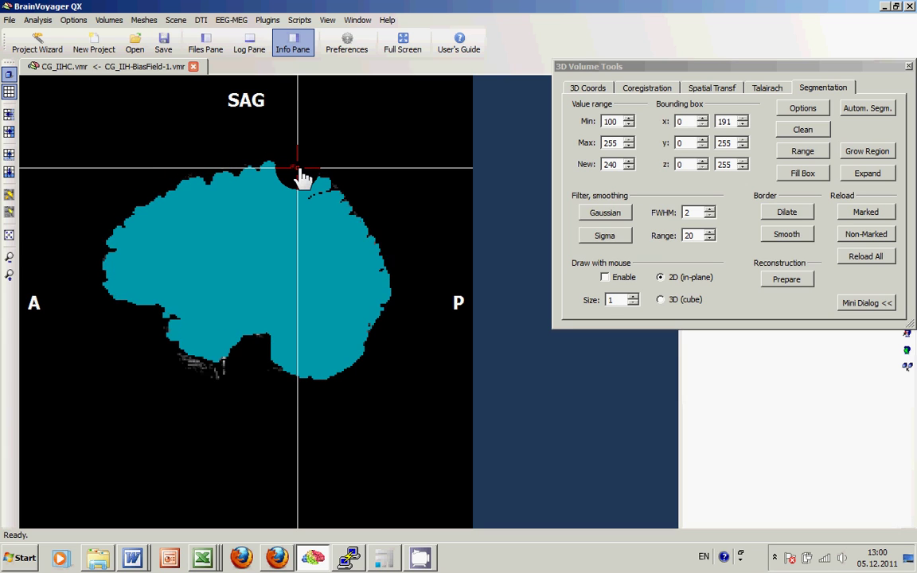
key(Up)
key(Up)
key(Up)
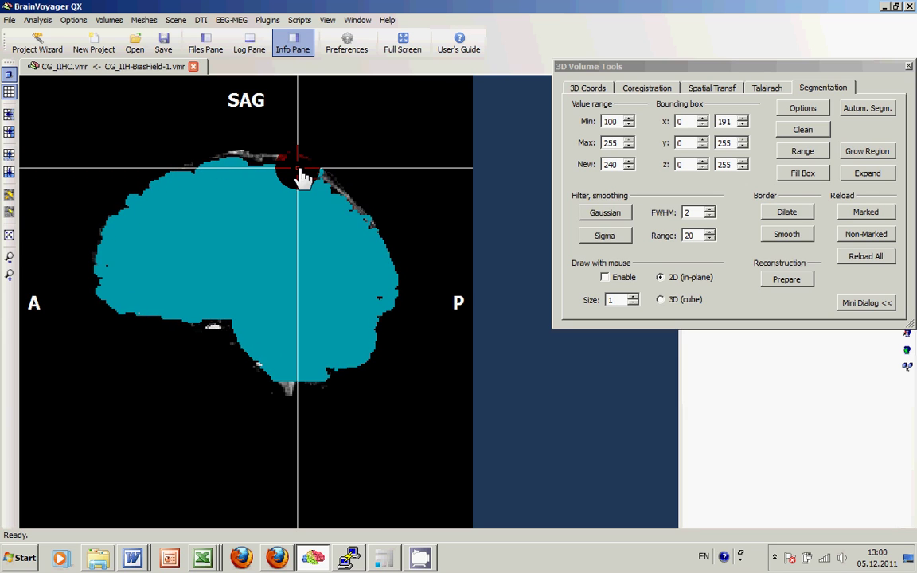
key(Up)
key(Up)
key(Up)
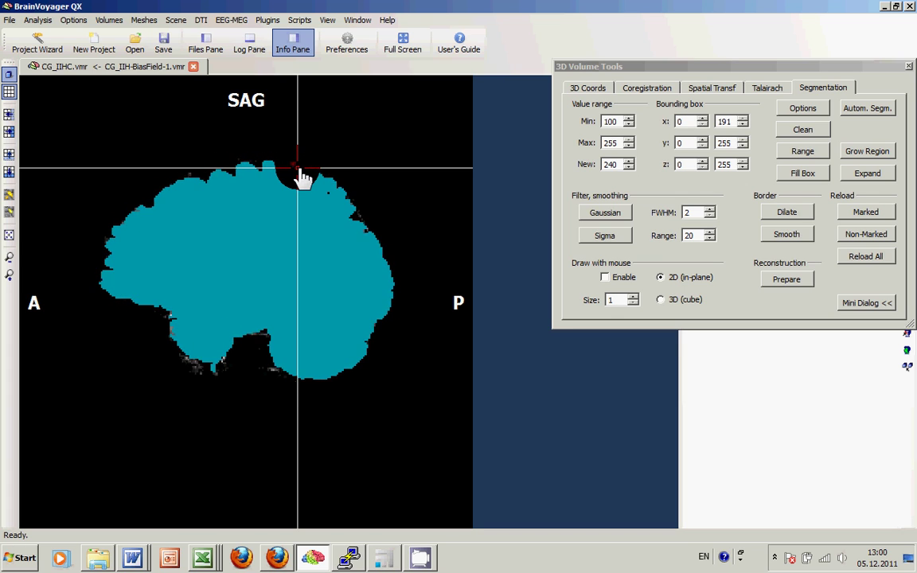
key(Up)
key(Up)
key(Up)
key(Up)
key(Up)
key(Up)
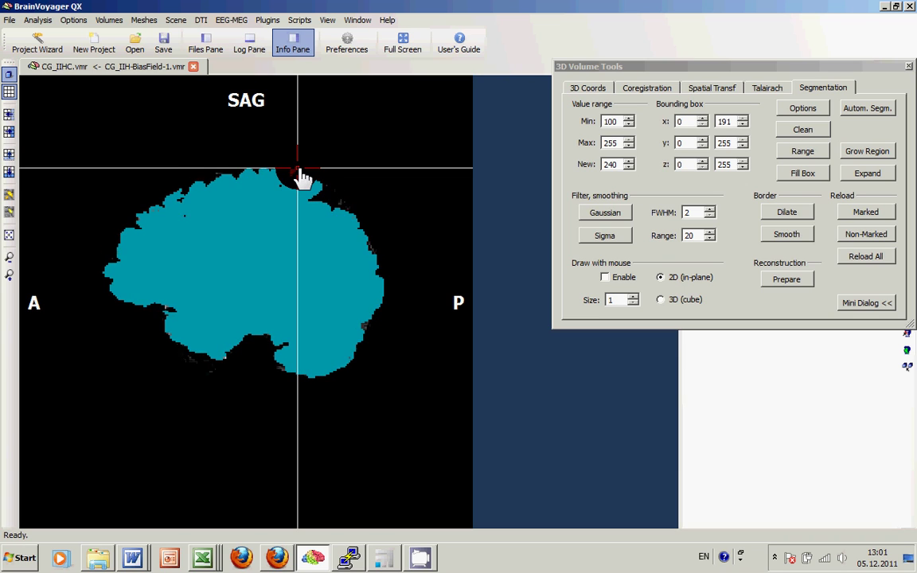
key(Up)
key(Up)
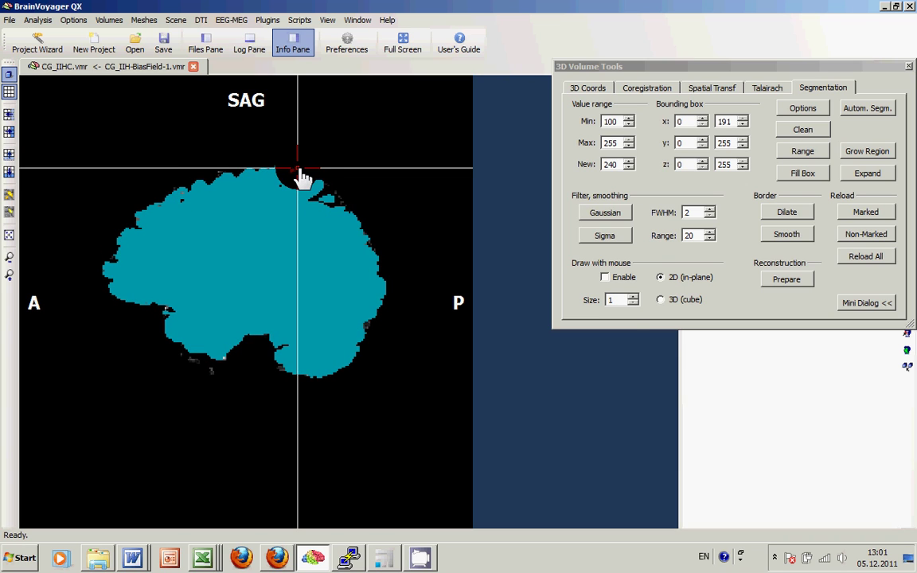
- Enable Draw with mouse and paint a patch into the mask on the sagittal slice
click(604, 276)
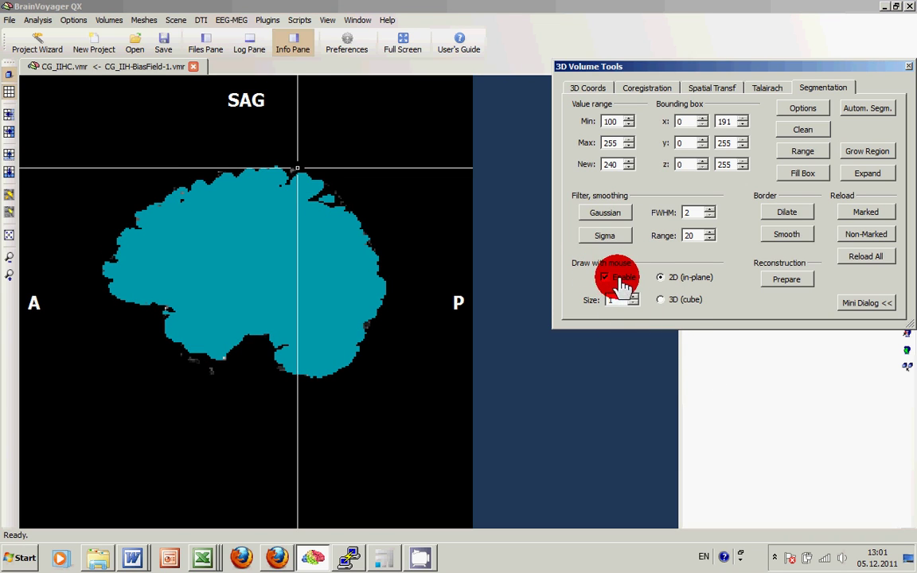
click(184, 199)
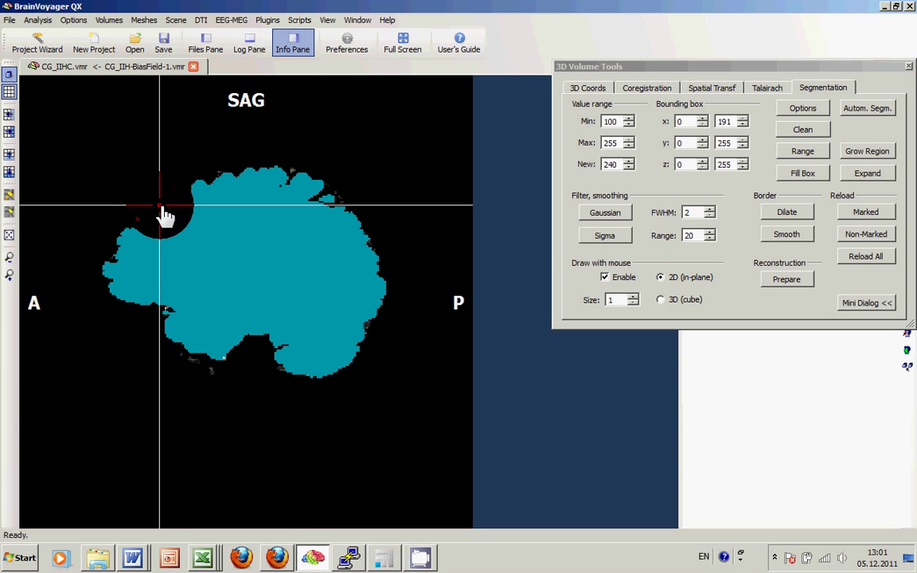
click(199, 220)
click(269, 299)
- Switch the enlarged view to transverse slices and page through them
key(space)
key(Down)
key(Down)
key(Down)
key(Down)
key(Down)
key(Down)
key(Down)
key(Down)
key(Down)
key(Down)
key(Down)
key(Up)
key(Up)
key(Up)
key(Up)
key(Up)
key(Up)
key(Up)
key(Up)
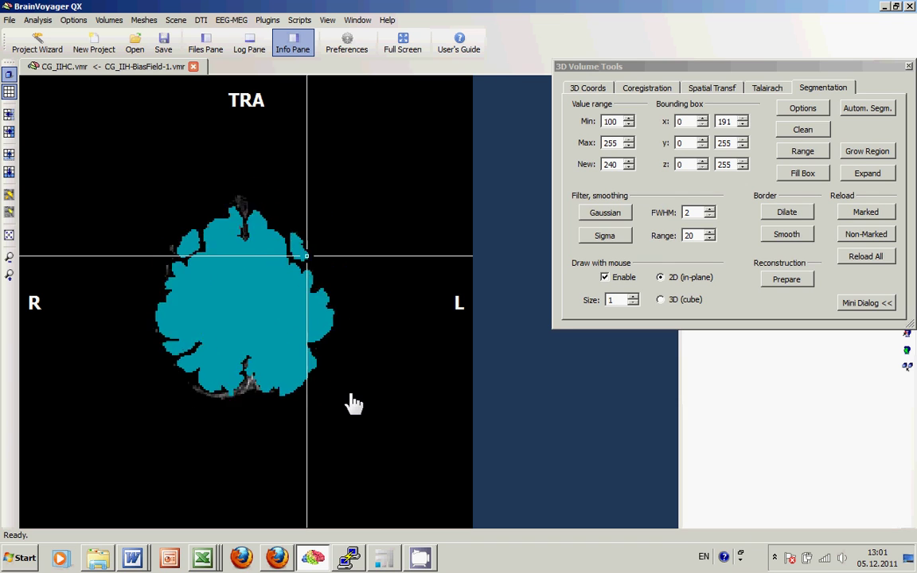
key(Down)
key(Down)
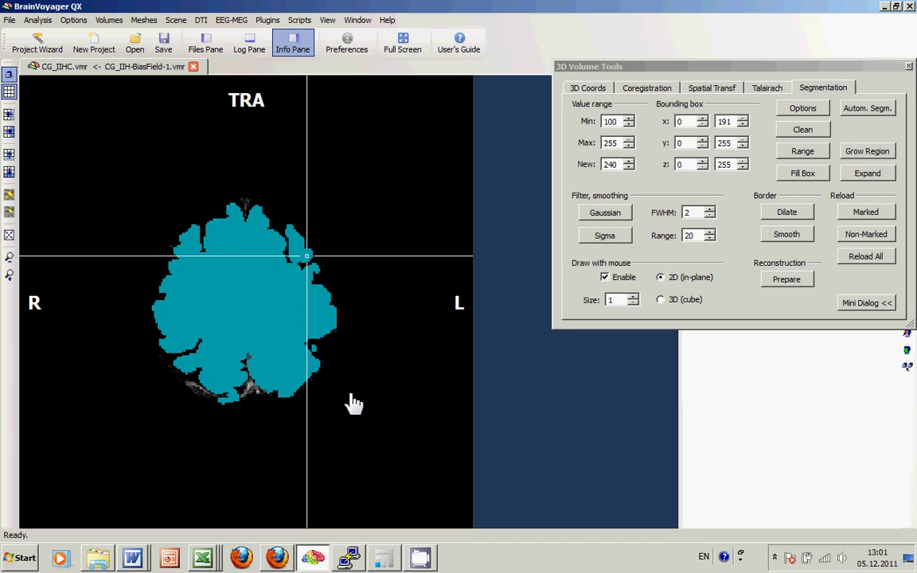
- Reload Marked to keep only brain voxels, then save the volume as CG_IIHCPeeled.vmr
click(859, 213)
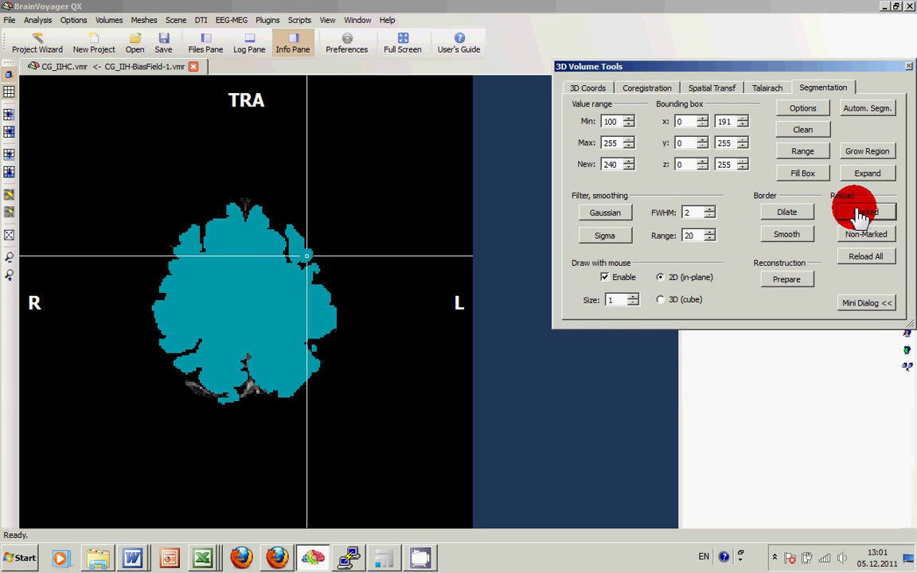
click(11, 22)
click(36, 100)
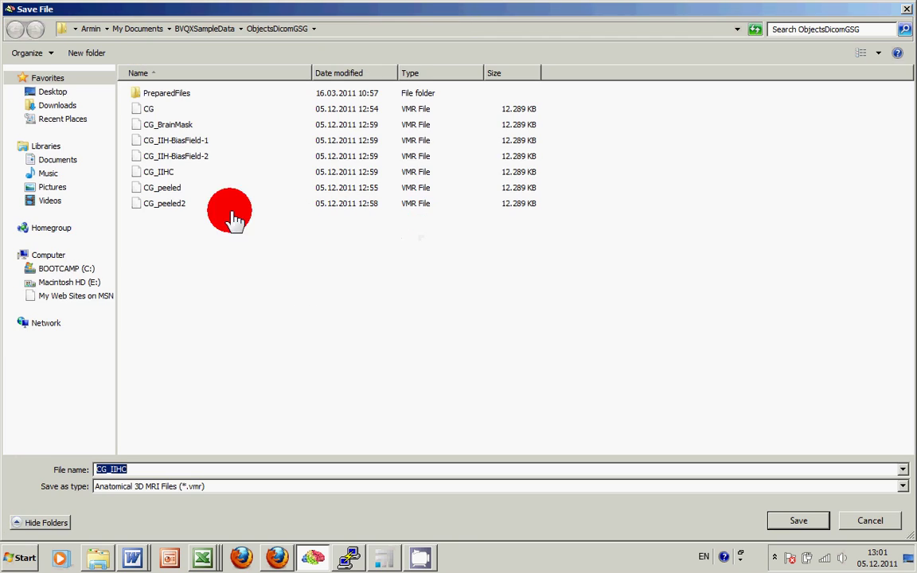
click(147, 474)
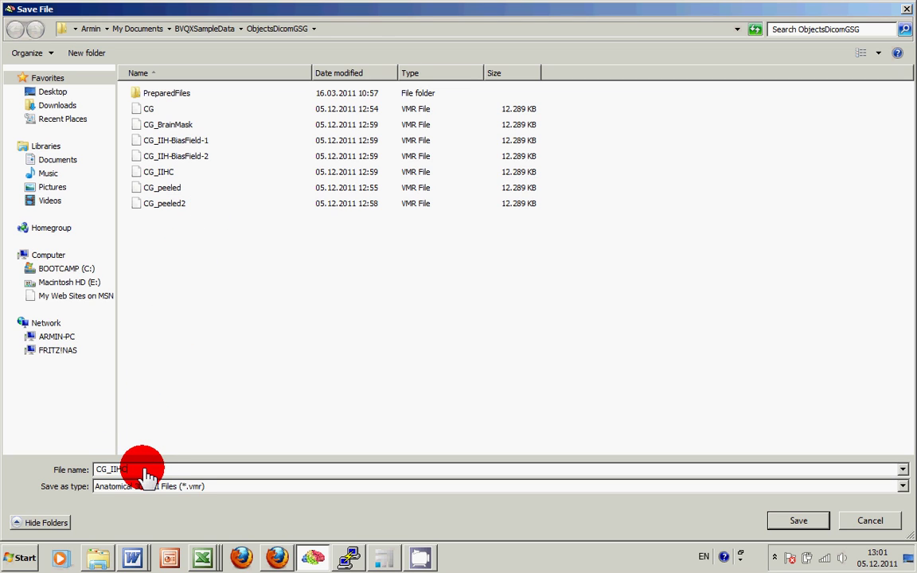
- Confirm saving CG_IIHCPeeled.vmr, toggle the Info Pane and show the SAG/COR/TRA layout
key(Return)
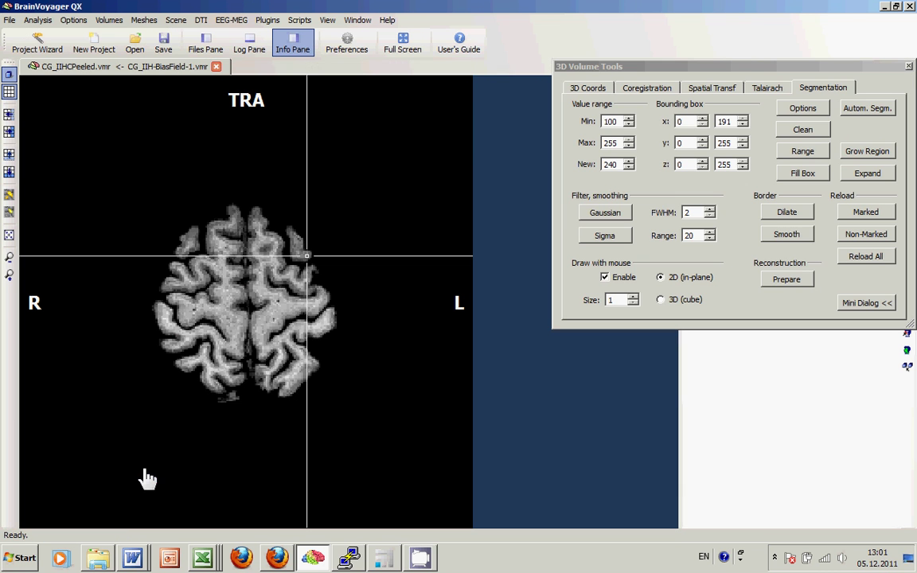
click(248, 257)
click(288, 57)
click(254, 271)
click(288, 48)
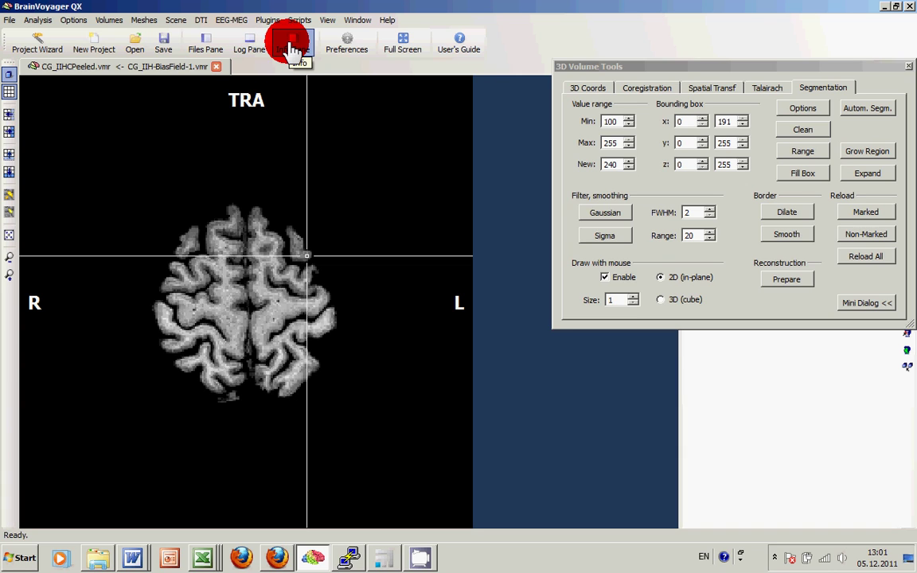
click(247, 249)
- Open CG_peeled.vmr in a second tab and return to the CG_IIHCPeeled tab
click(123, 84)
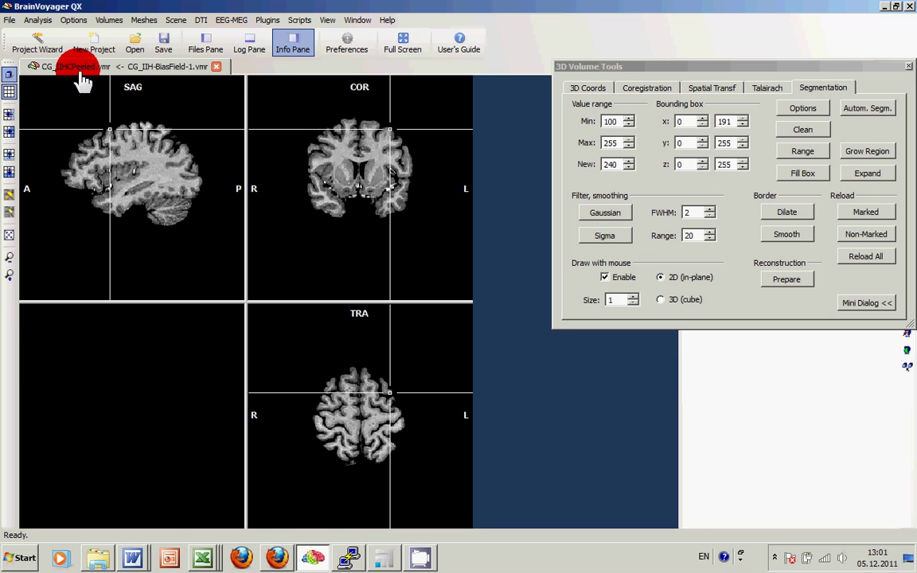
click(144, 46)
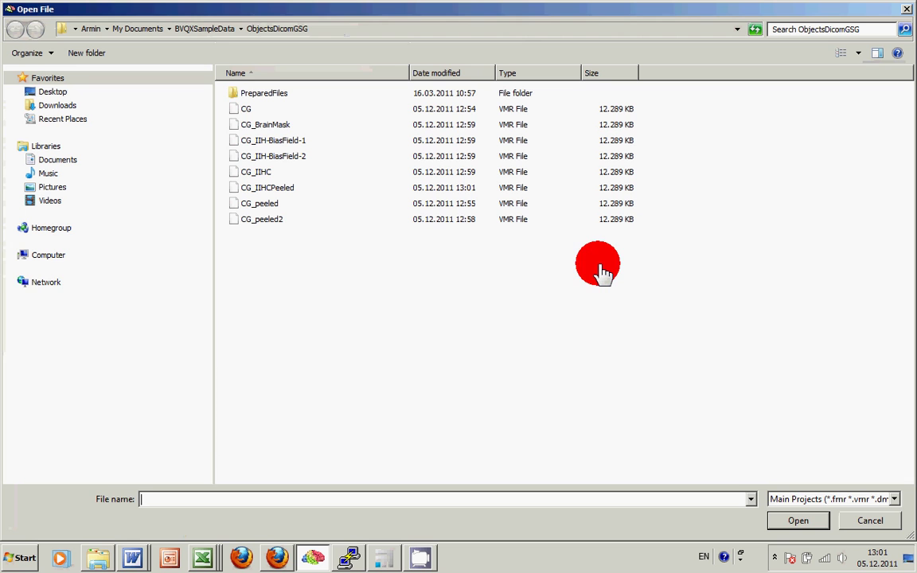
double_click(266, 205)
click(179, 66)
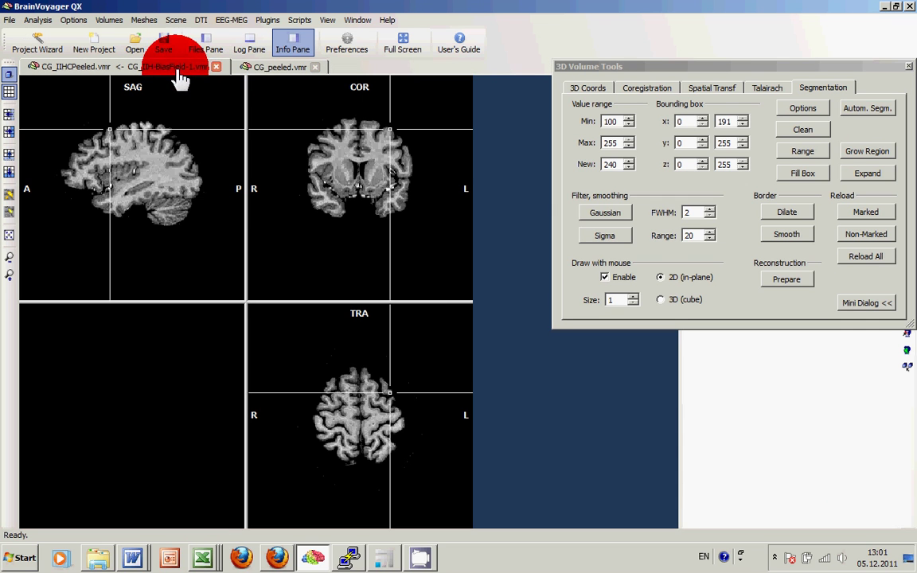
click(358, 19)
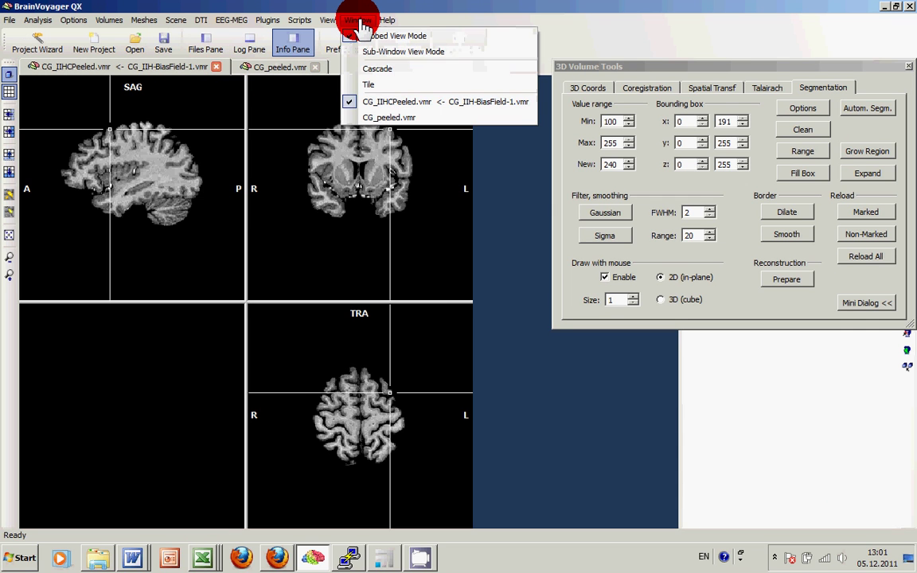
- Cascade the volume windows and link the two VMRs in 3D Coords
click(381, 71)
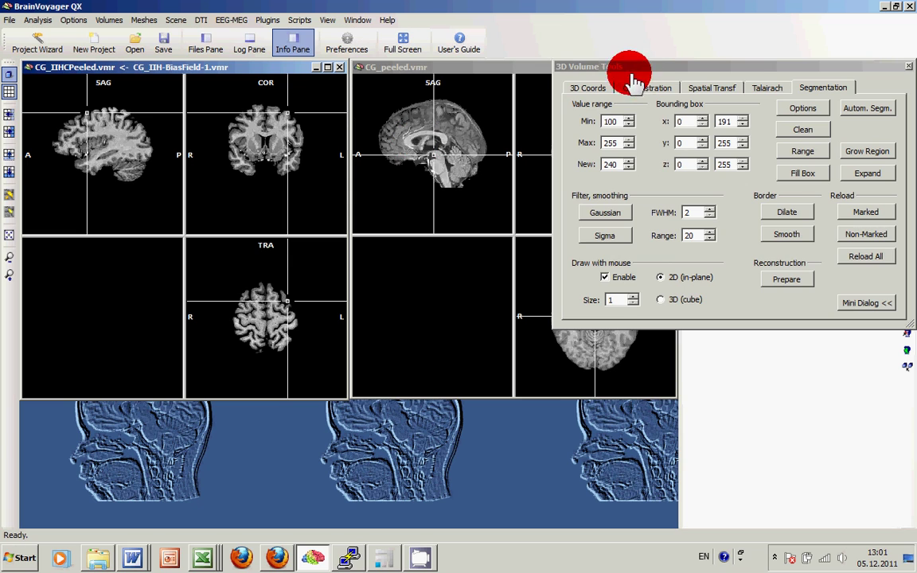
click(580, 89)
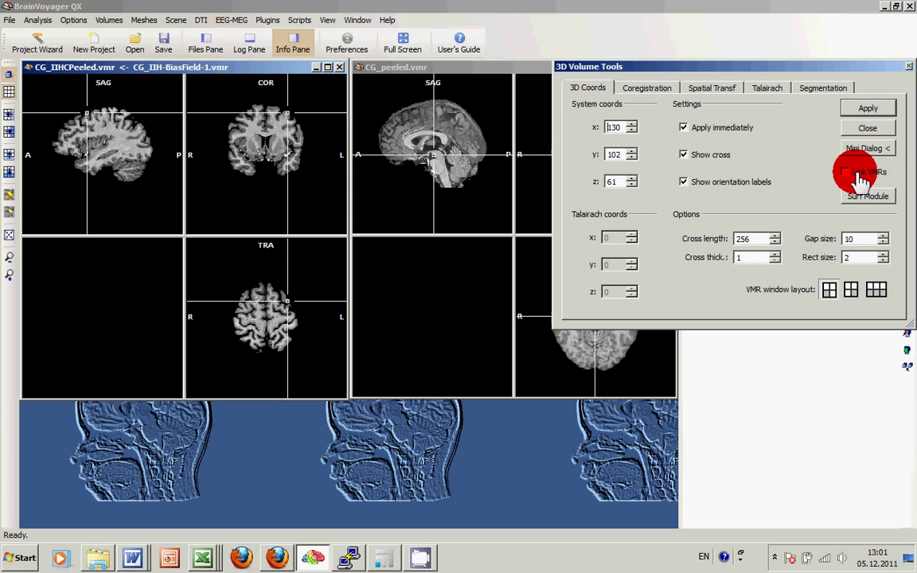
click(832, 181)
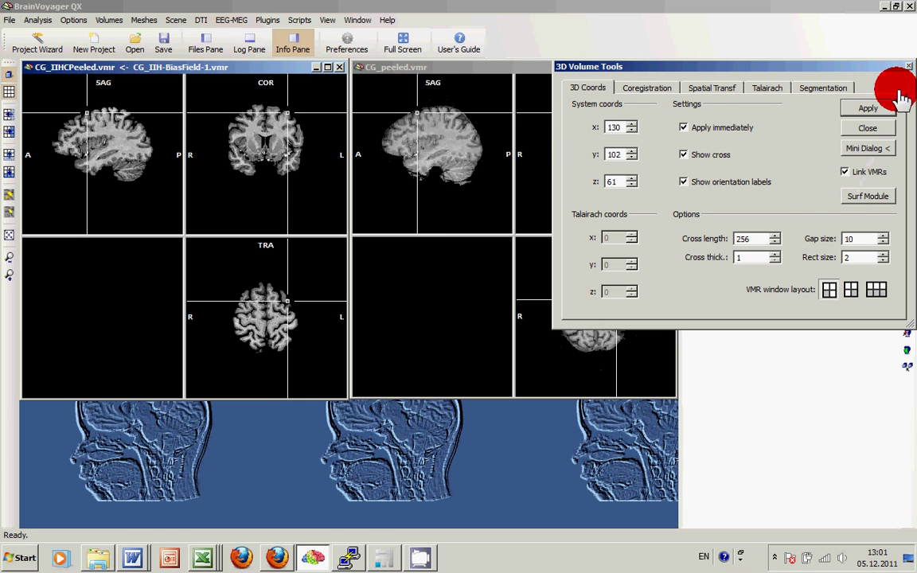
click(908, 66)
- Enlarge each volume's sagittal view, hide the Info Pane and tile the windows side by side
double_click(103, 133)
click(436, 143)
click(286, 41)
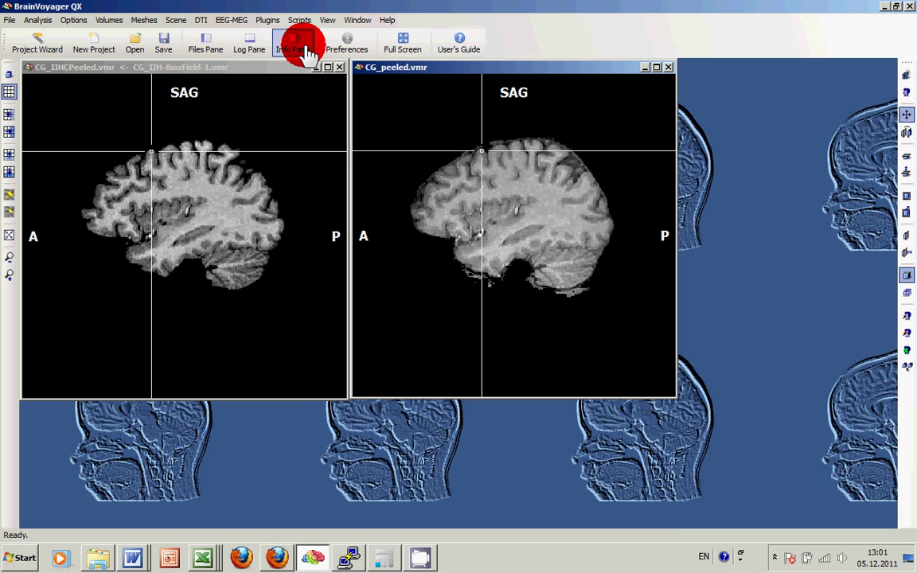
click(358, 21)
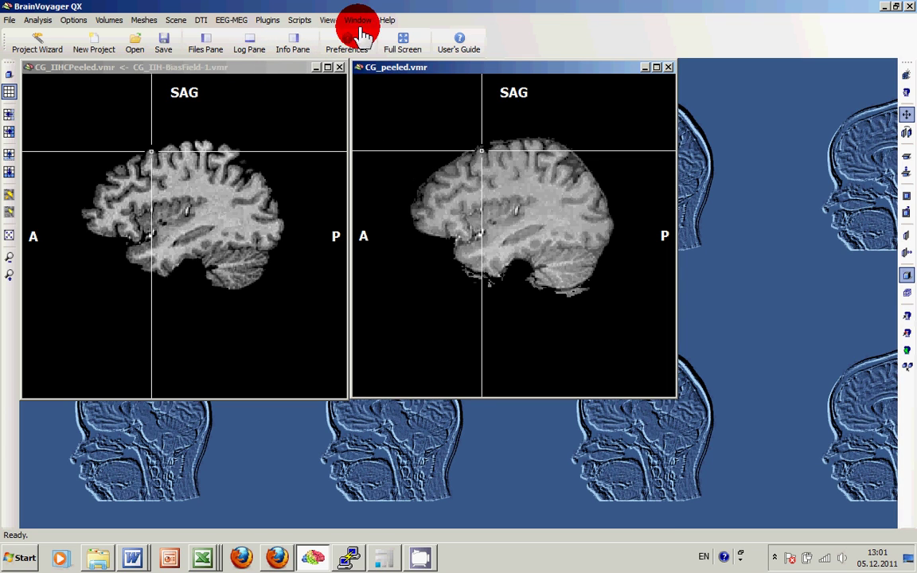
click(240, 73)
click(383, 22)
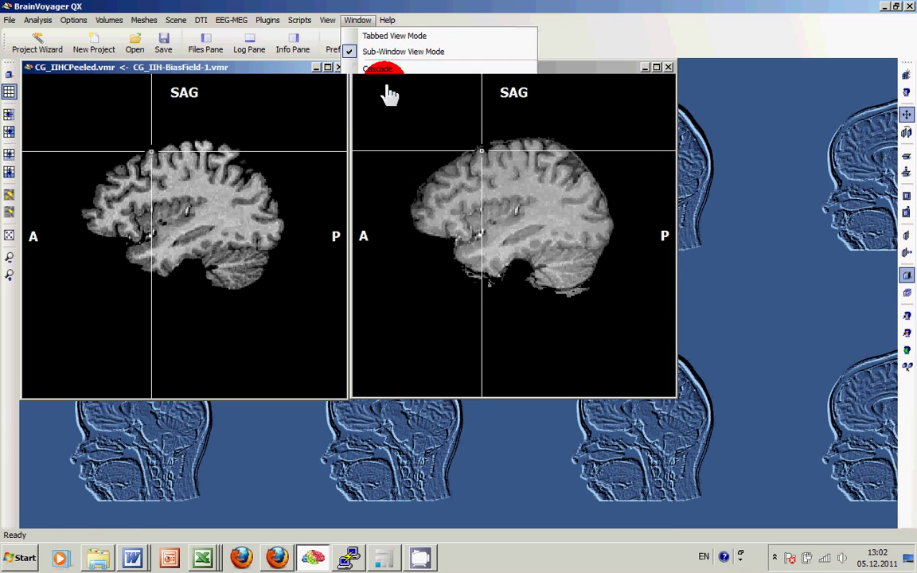
click(378, 68)
- Scroll the linked sagittal views to the midline and set the crosshair at the brain's top (102, 179, 63)
click(695, 209)
scroll(695, 208, down, 10)
scroll(694, 209, down, 10)
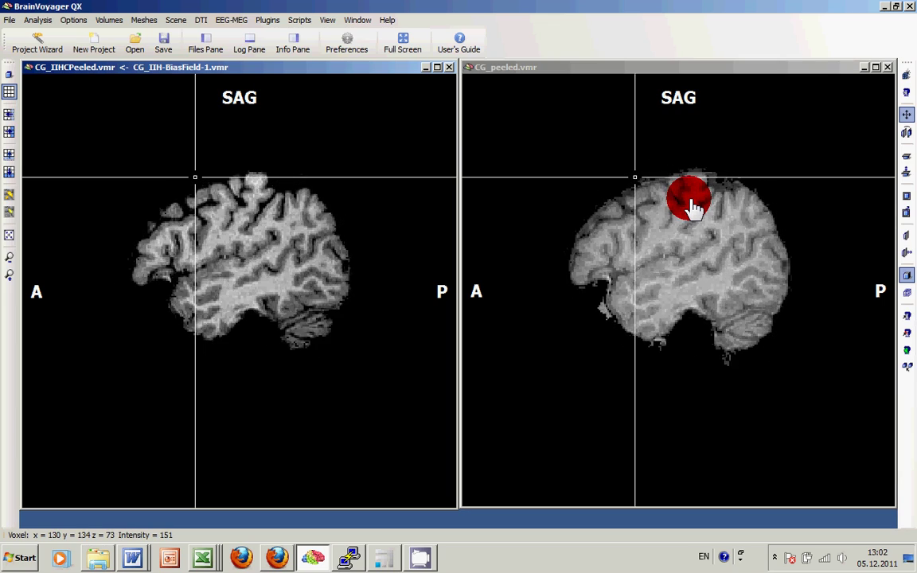
scroll(695, 209, down, 10)
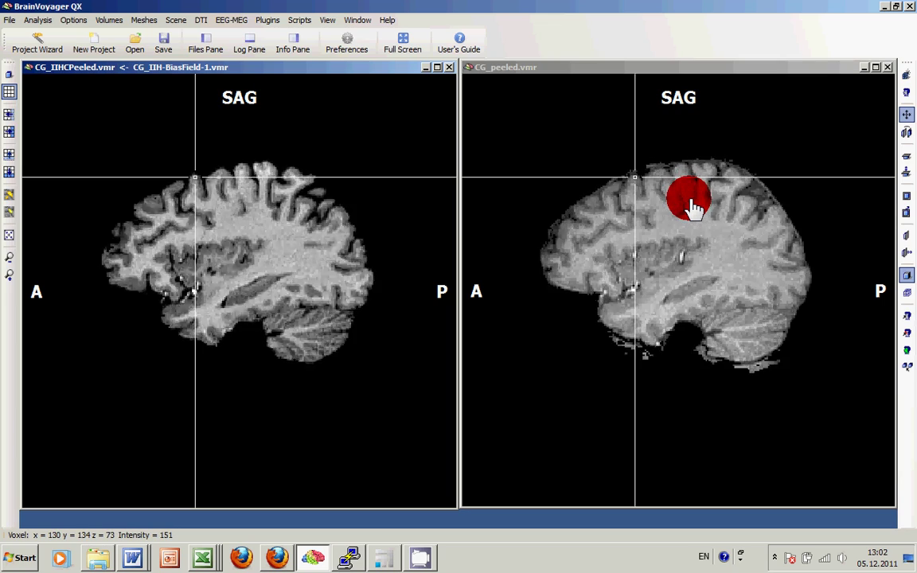
scroll(694, 208, down, 10)
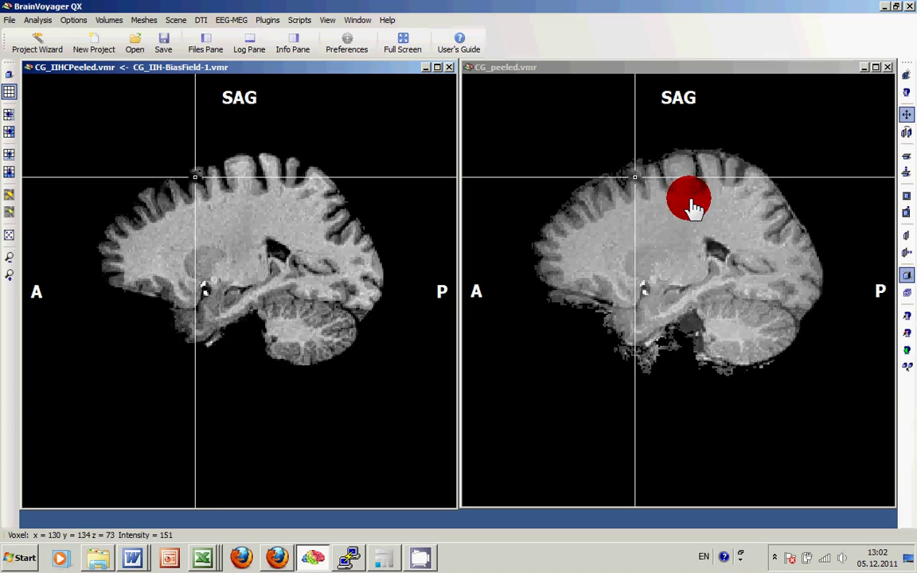
scroll(695, 209, down, 10)
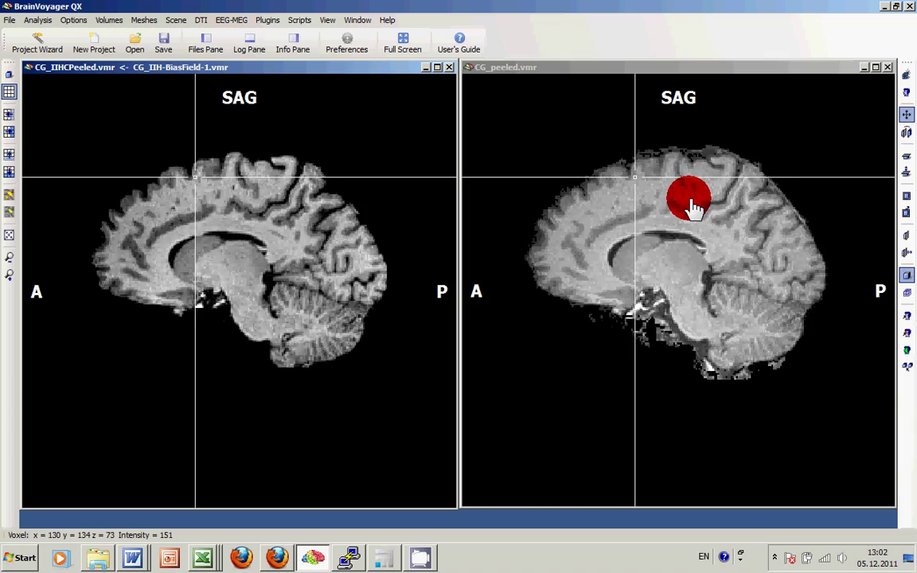
scroll(695, 208, down, 10)
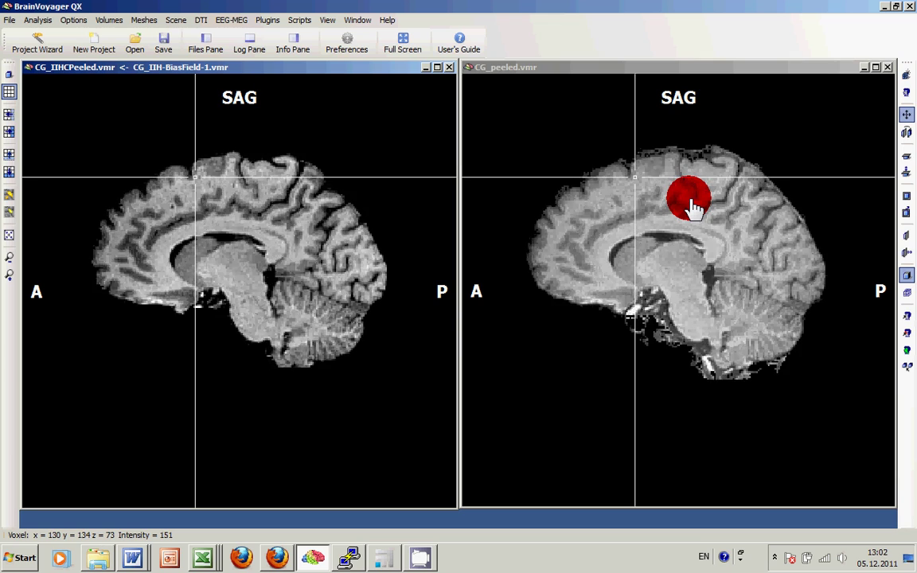
scroll(694, 208, down, 5)
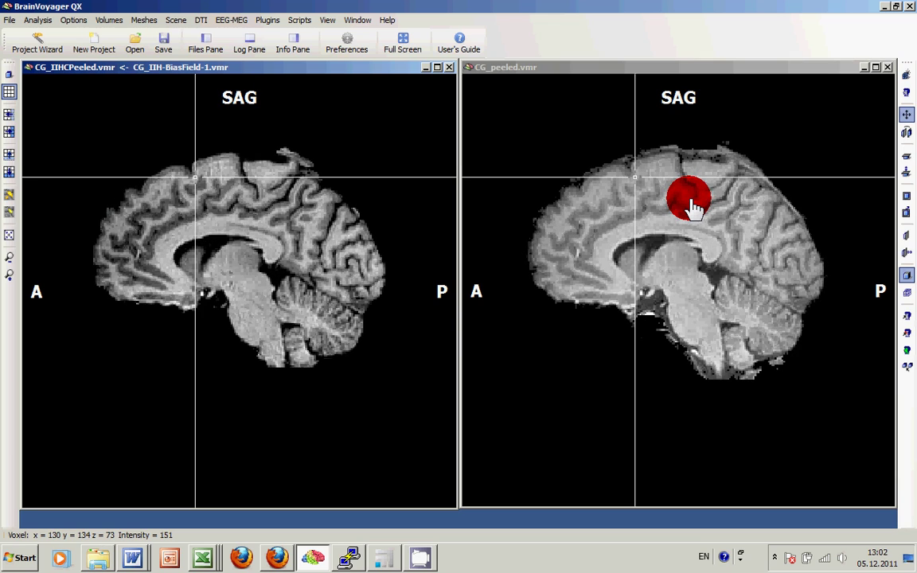
mouse_move(284, 156)
mouse_down()
mouse_move(307, 159)
mouse_move(282, 155)
mouse_move(304, 164)
mouse_move(293, 162)
mouse_up()
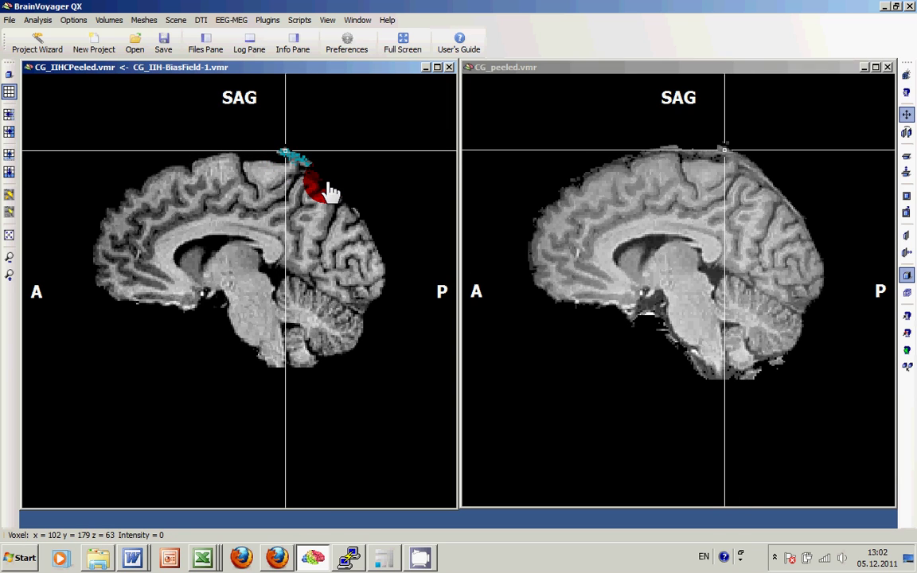